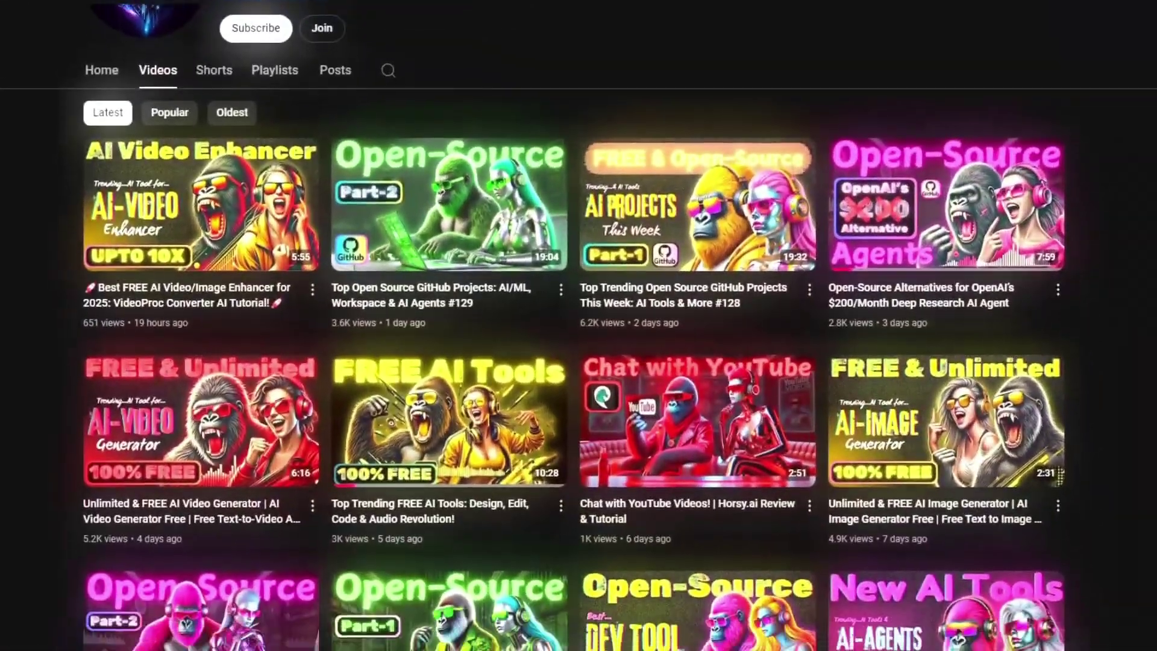
Subscribe to the AutoGPT Tutorials channel and set its notification bell to All.
{"action": "scroll", "coordinate": [579, 325], "scroll_direction": "down", "scroll_amount": 4}
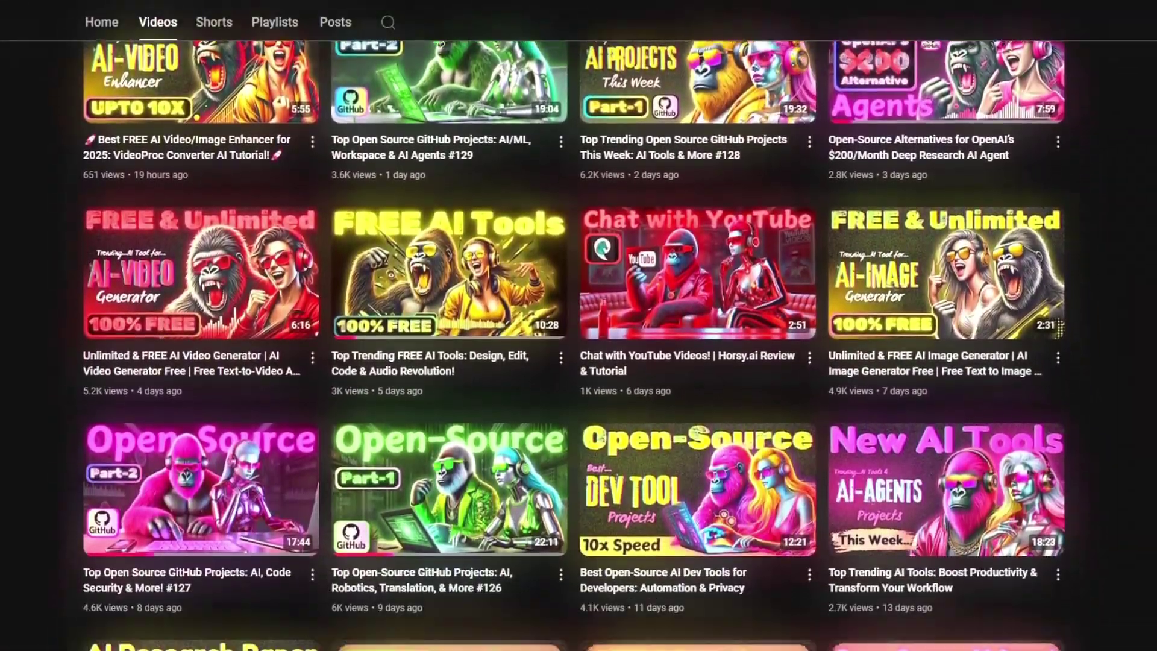
{"action": "scroll", "coordinate": [579, 326], "scroll_direction": "down", "scroll_amount": 5}
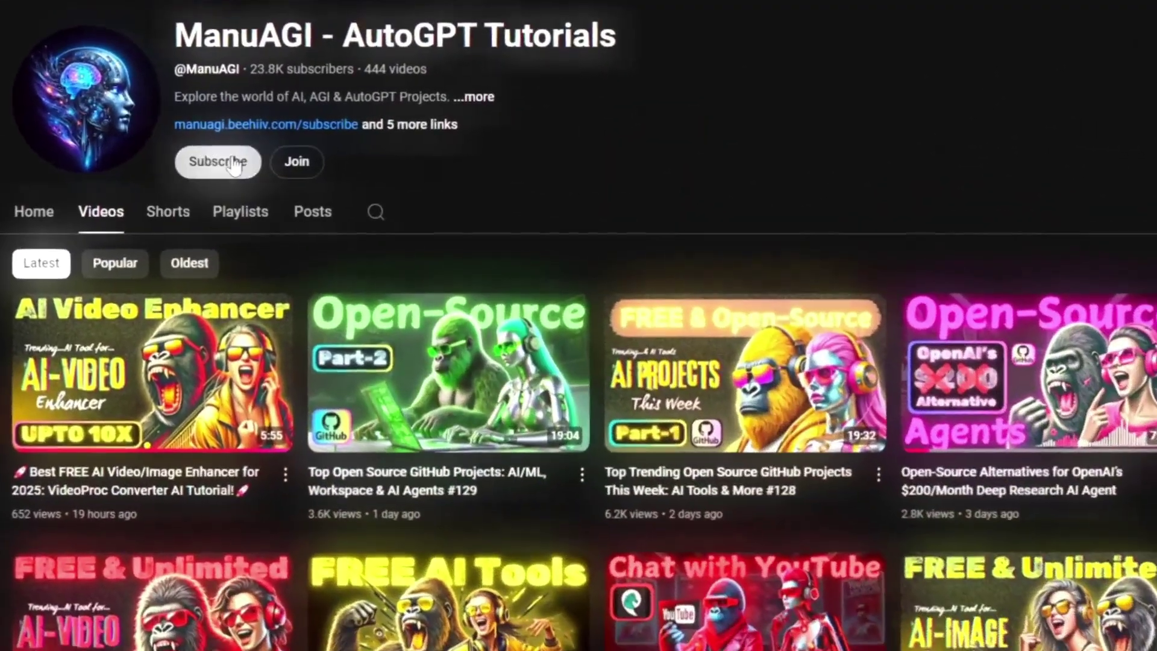
{"action": "left_click", "coordinate": [237, 163]}
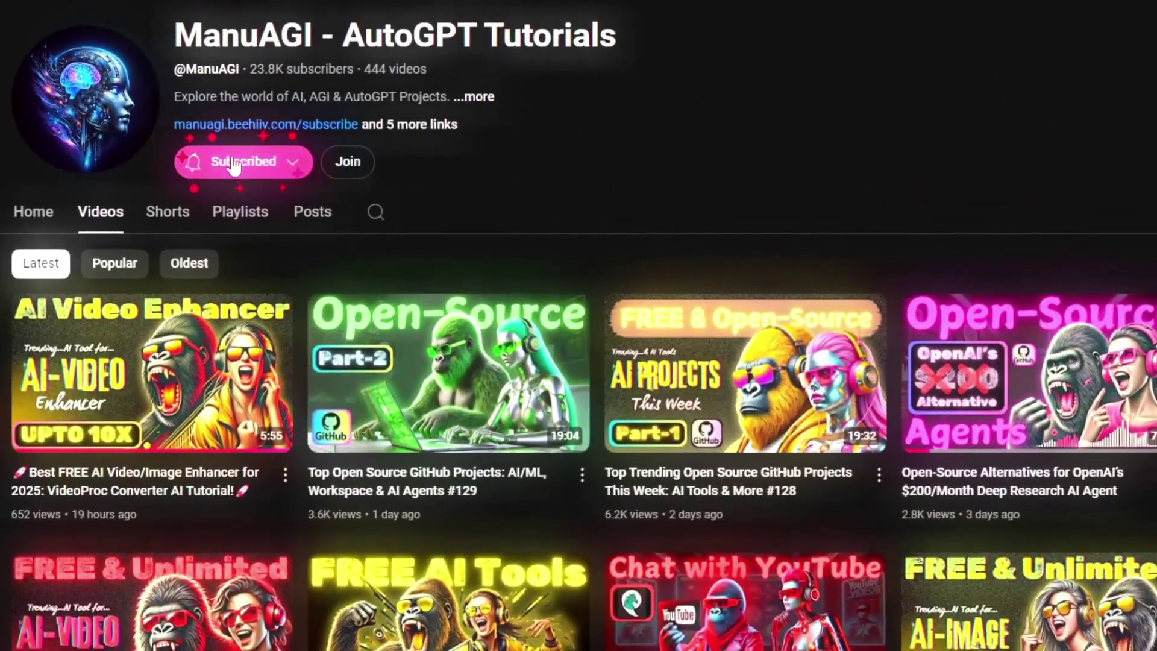
{"action": "left_click", "coordinate": [286, 171]}
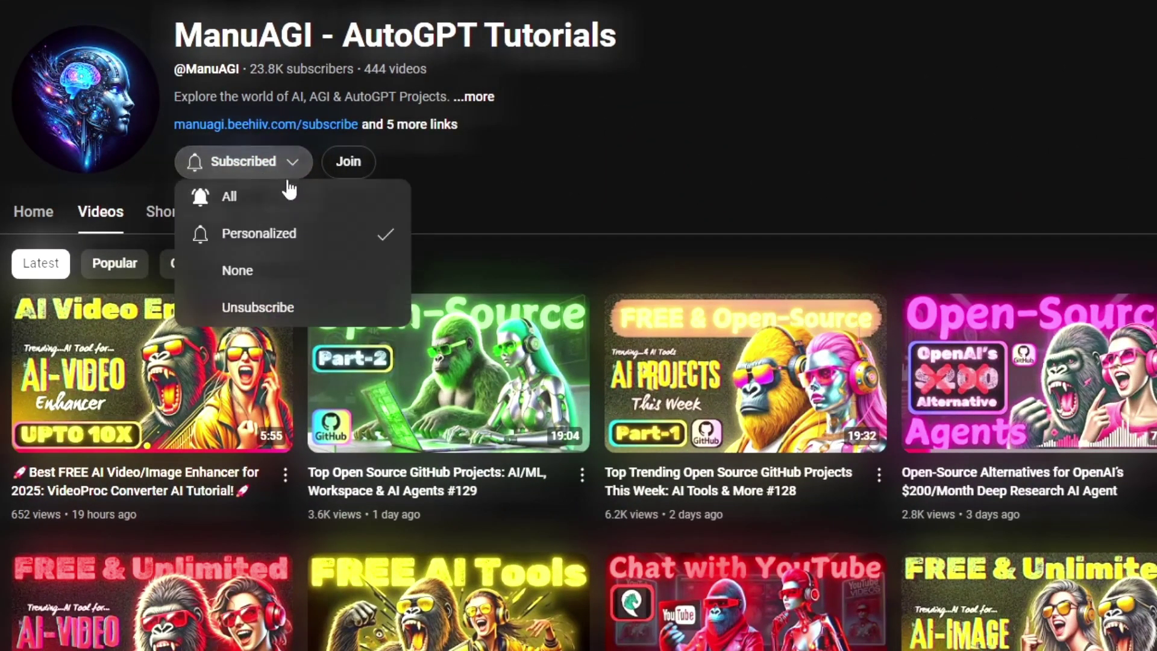
{"action": "left_click", "coordinate": [257, 200]}
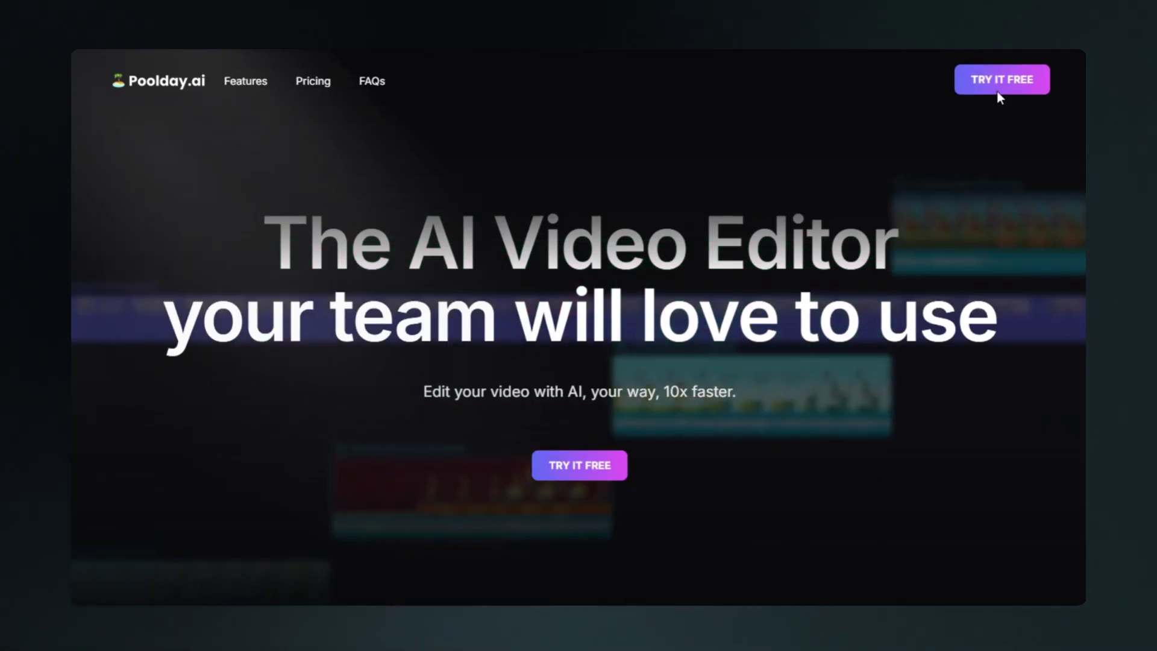
Go from the Poolday TRY IT FREE page to the sign-in form.
{"action": "left_click", "coordinate": [998, 95]}
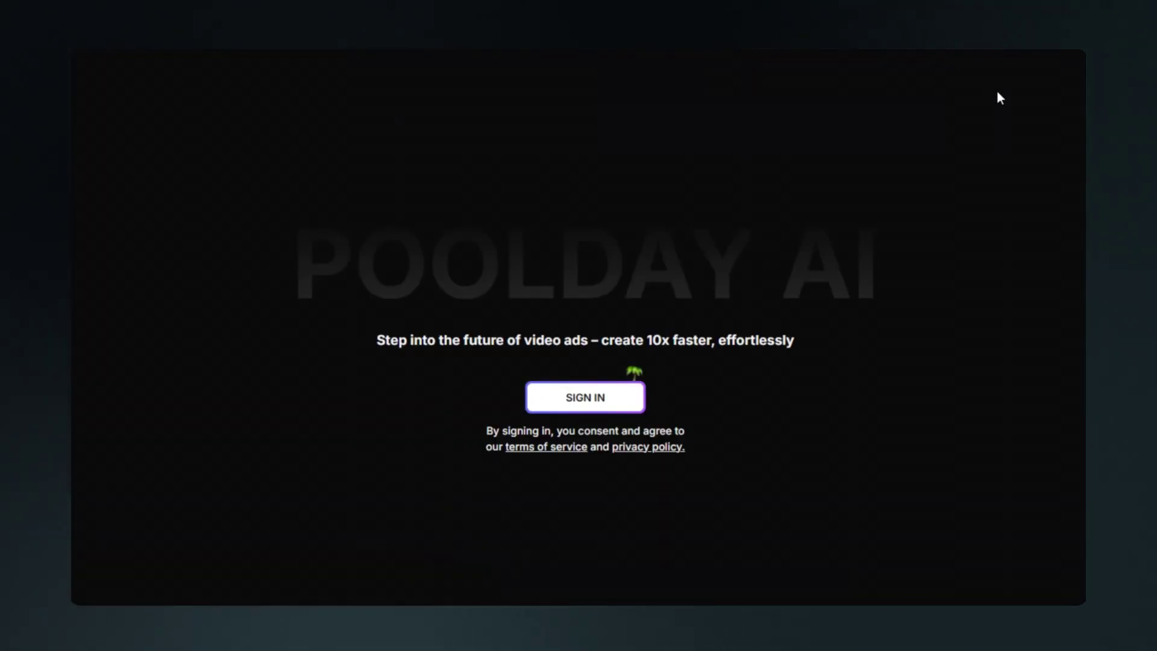
{"action": "left_click", "coordinate": [567, 407]}
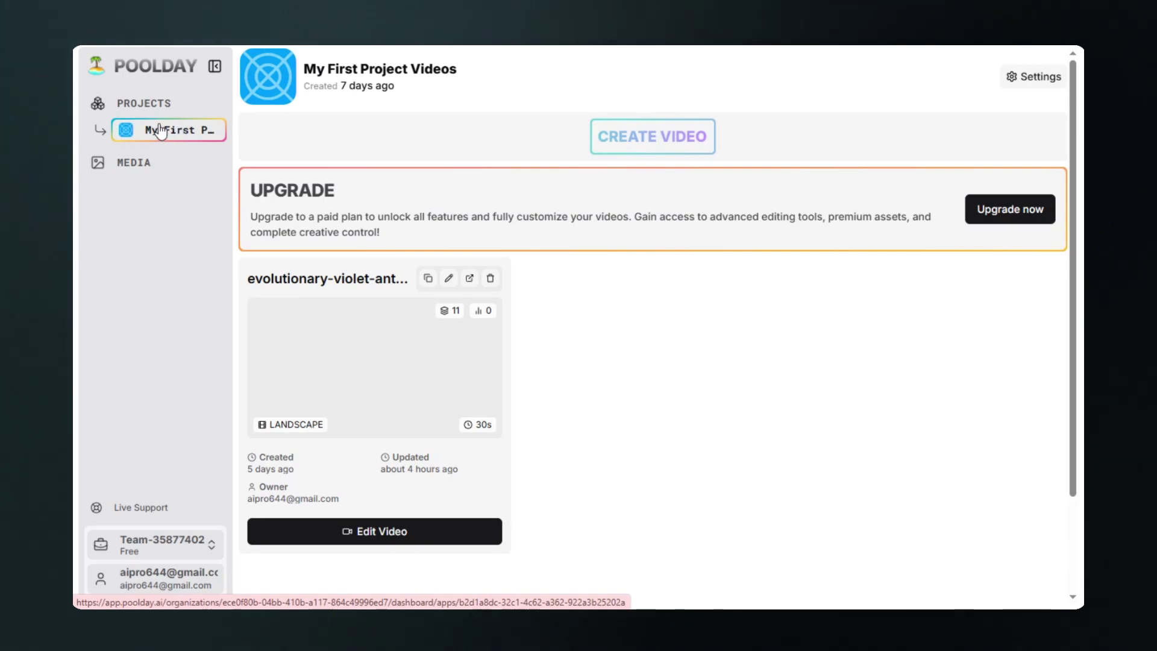
Browse the Media section, return to My First Project Videos, and start a new video.
{"action": "left_click", "coordinate": [140, 168]}
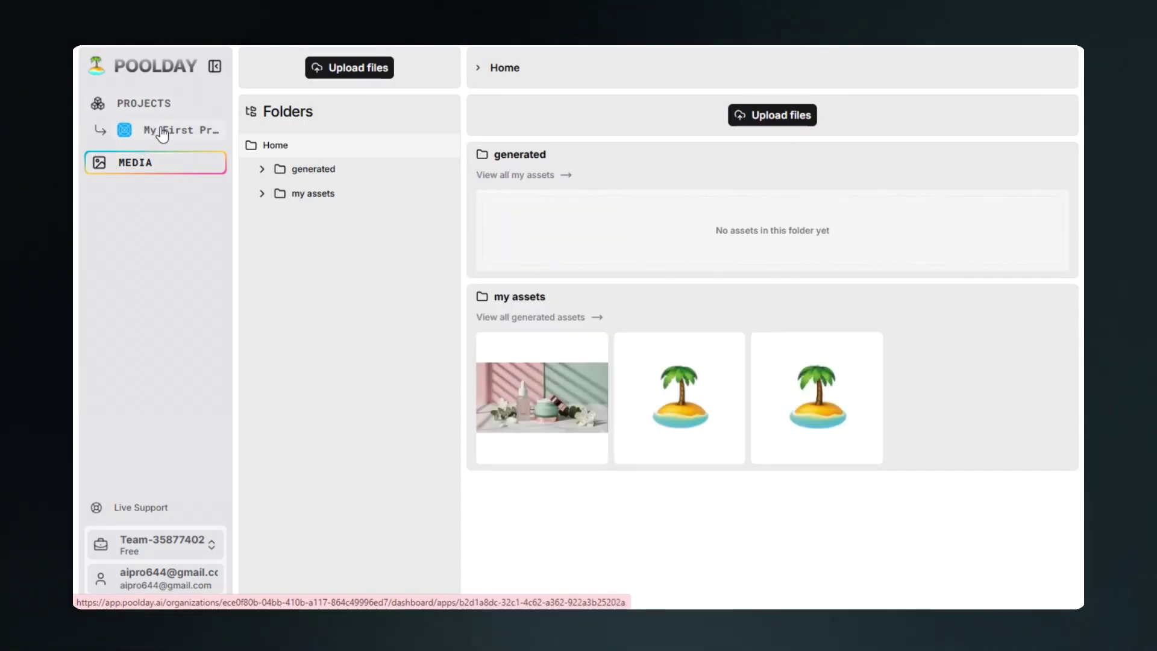
{"action": "left_click", "coordinate": [163, 133]}
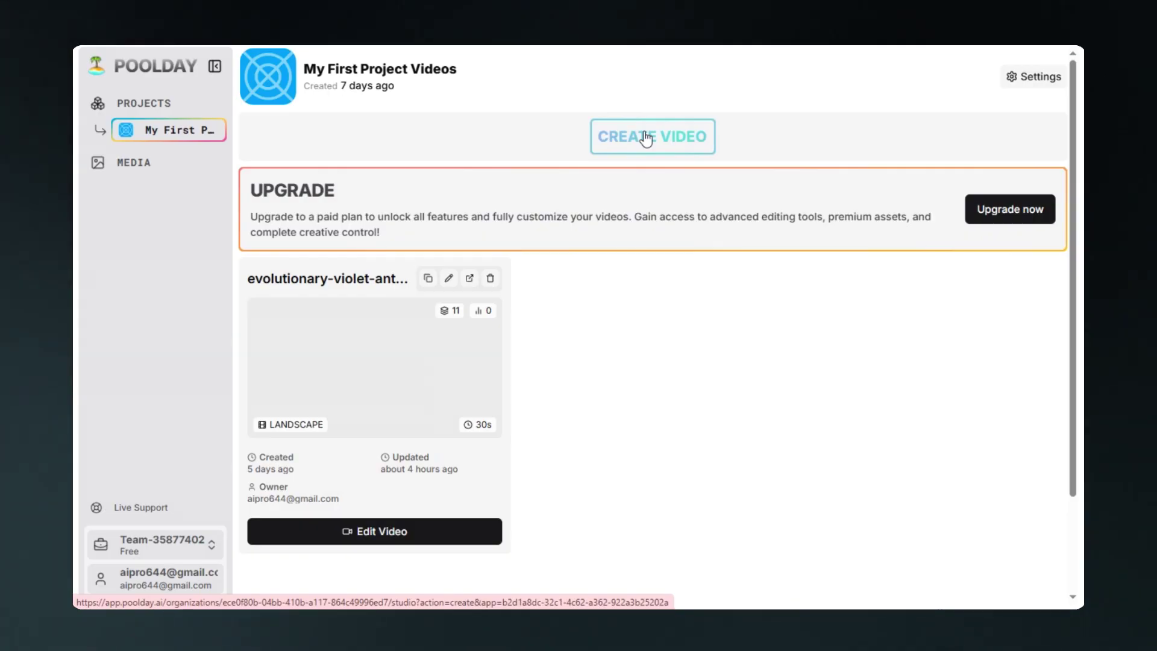
{"action": "left_click", "coordinate": [647, 137]}
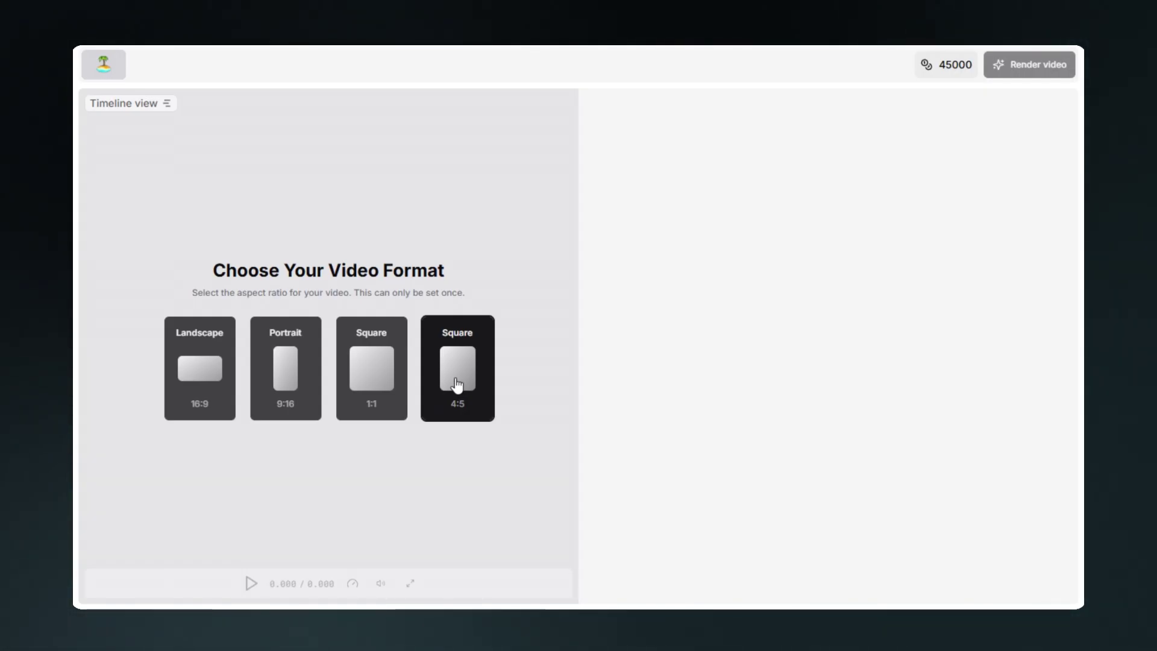
Pick the Landscape 16:9 format for the new video.
{"action": "left_click", "coordinate": [200, 385]}
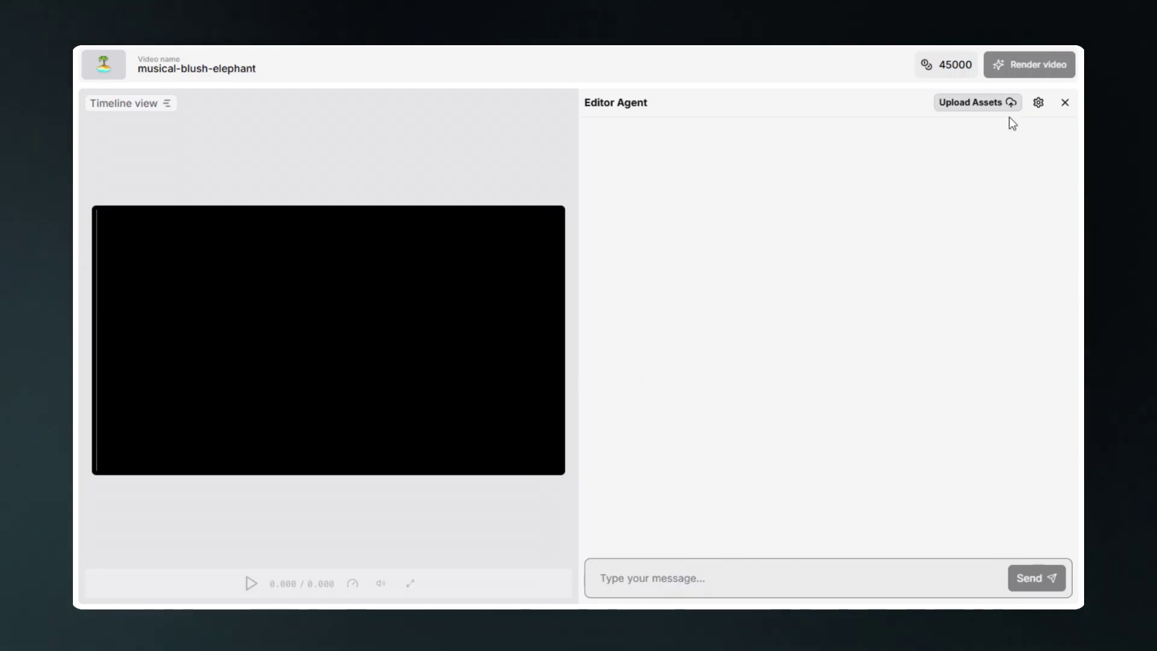
Collapse the Editor Agent chat and dismiss the Upload files window without uploading.
{"action": "left_click", "coordinate": [1065, 105]}
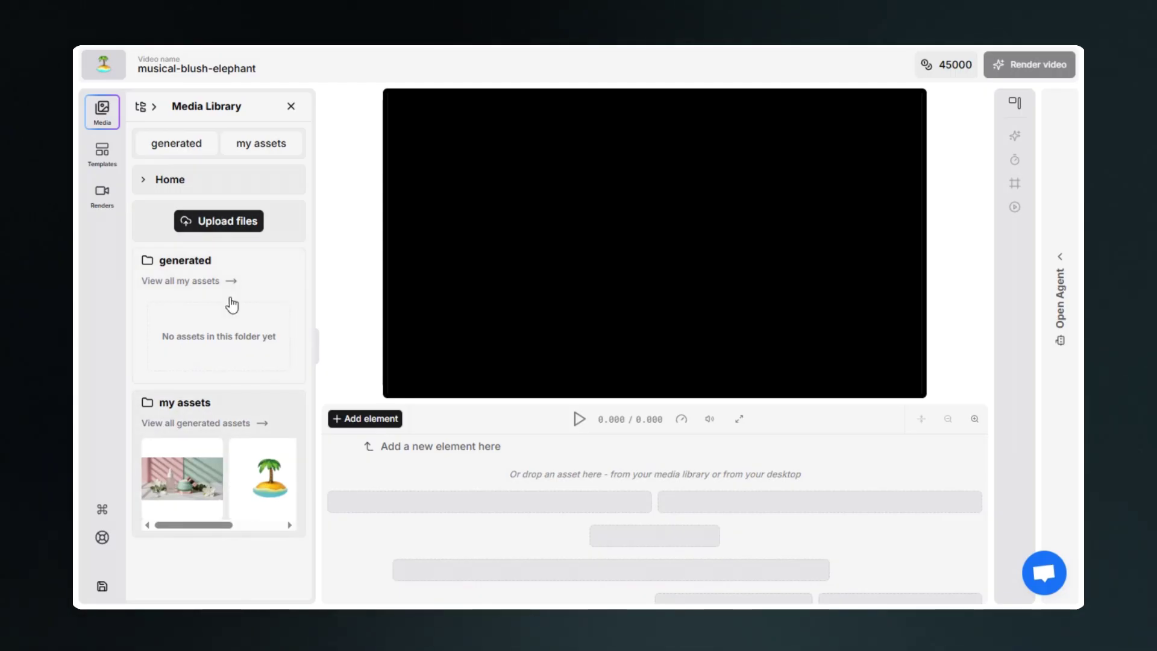
{"action": "left_click", "coordinate": [223, 225]}
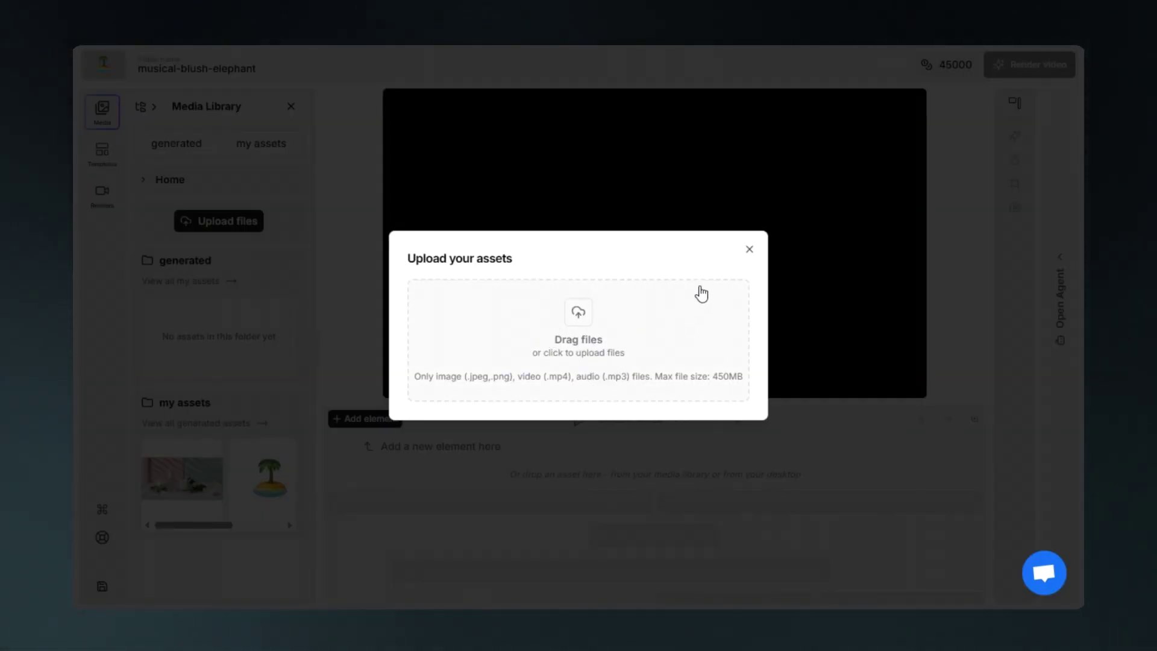
{"action": "left_click", "coordinate": [749, 249]}
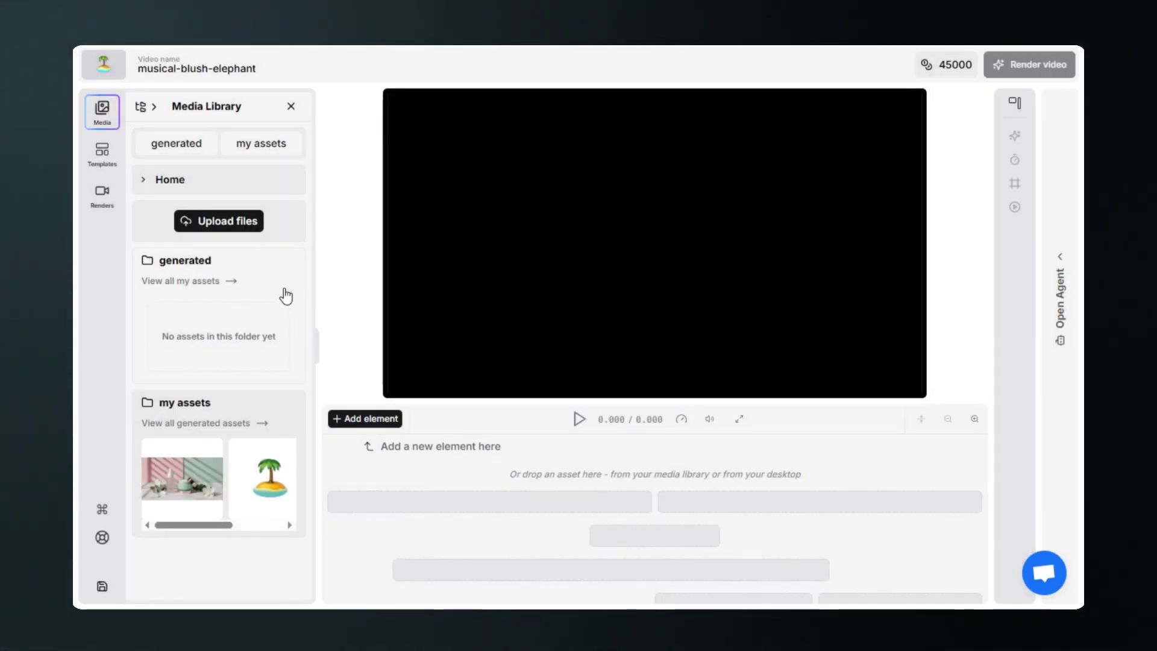
Look over Templates and the keyboard shortcuts list, then close the Renders panel.
{"action": "left_click", "coordinate": [103, 153]}
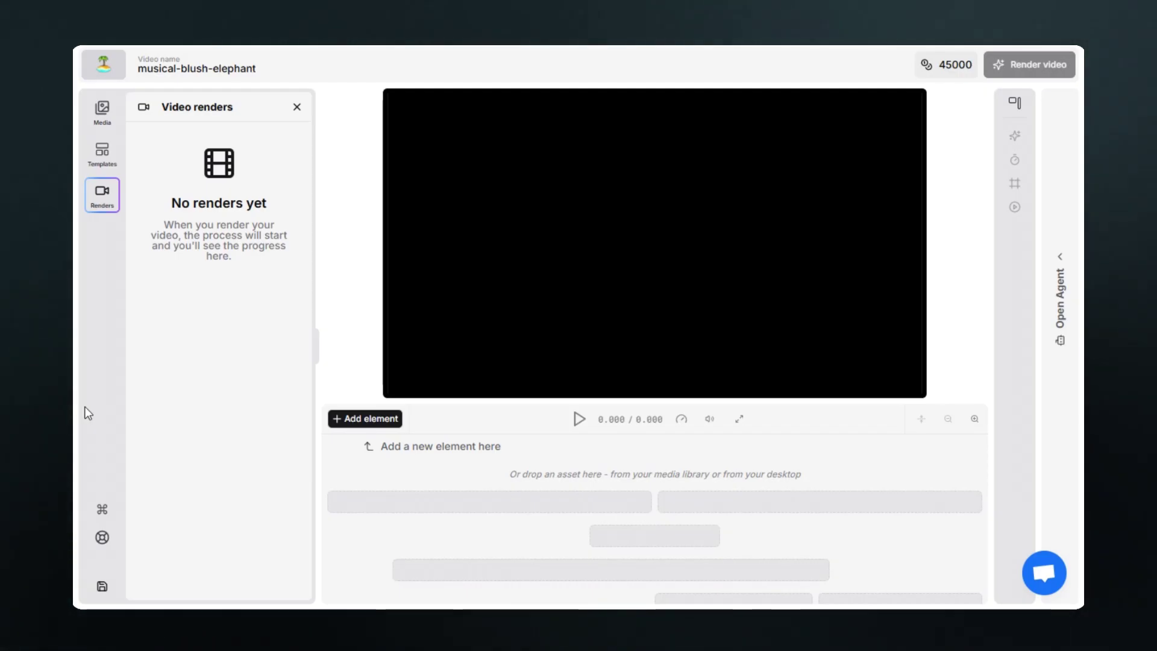
{"action": "left_click", "coordinate": [104, 510]}
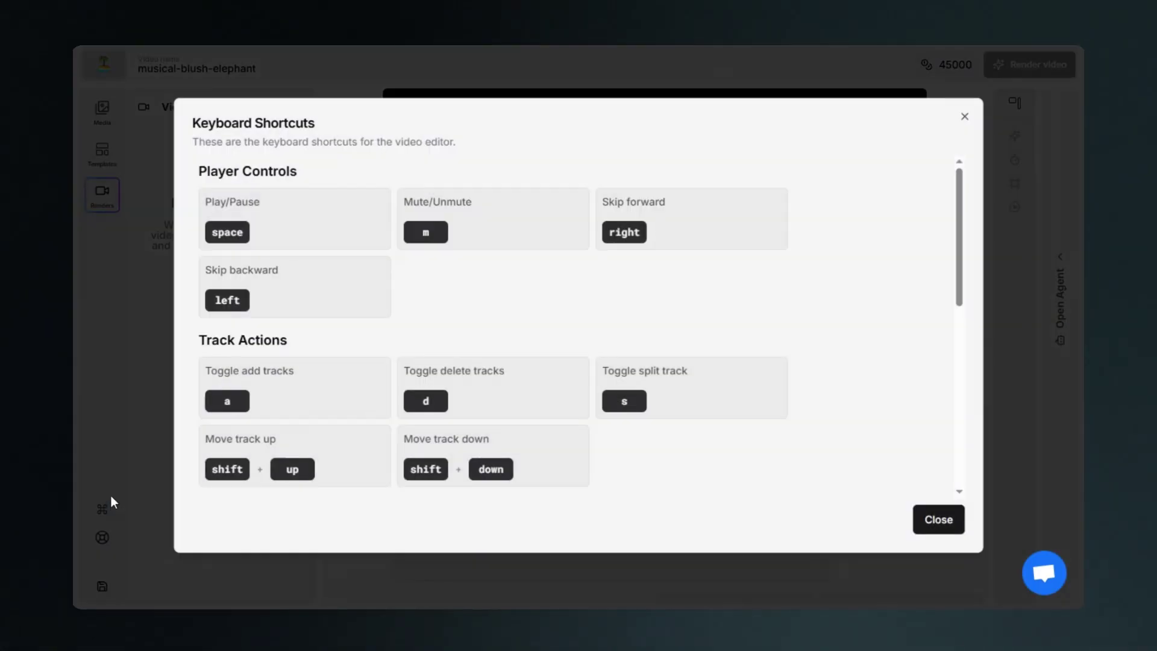
{"action": "left_click", "coordinate": [967, 116]}
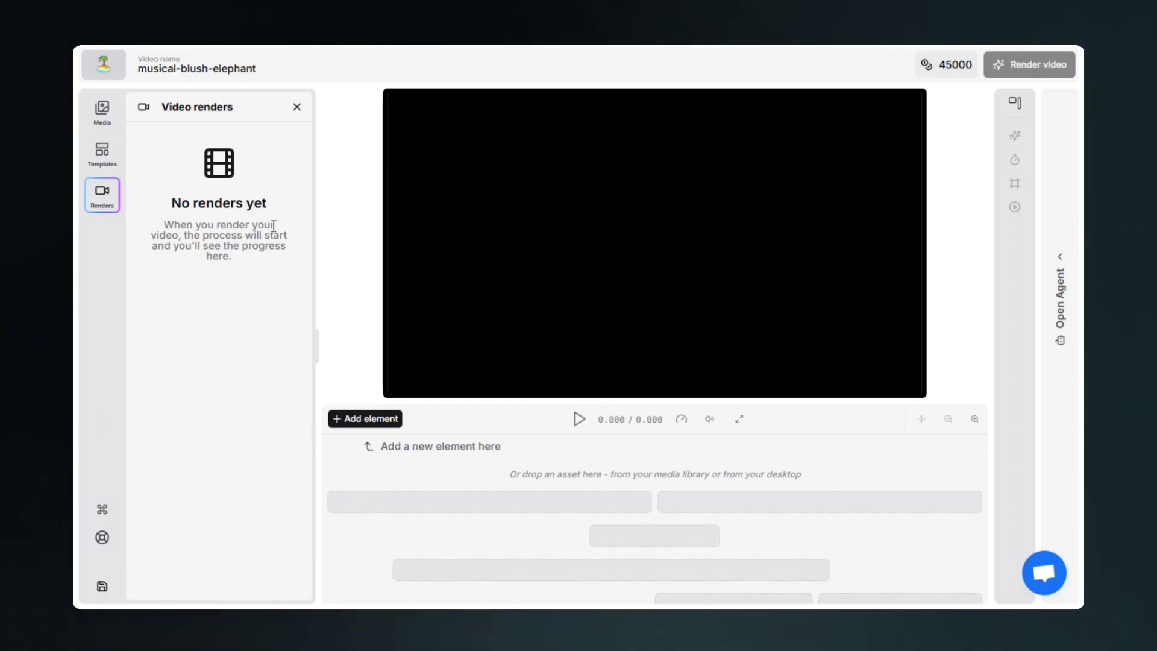
{"action": "left_click", "coordinate": [297, 108]}
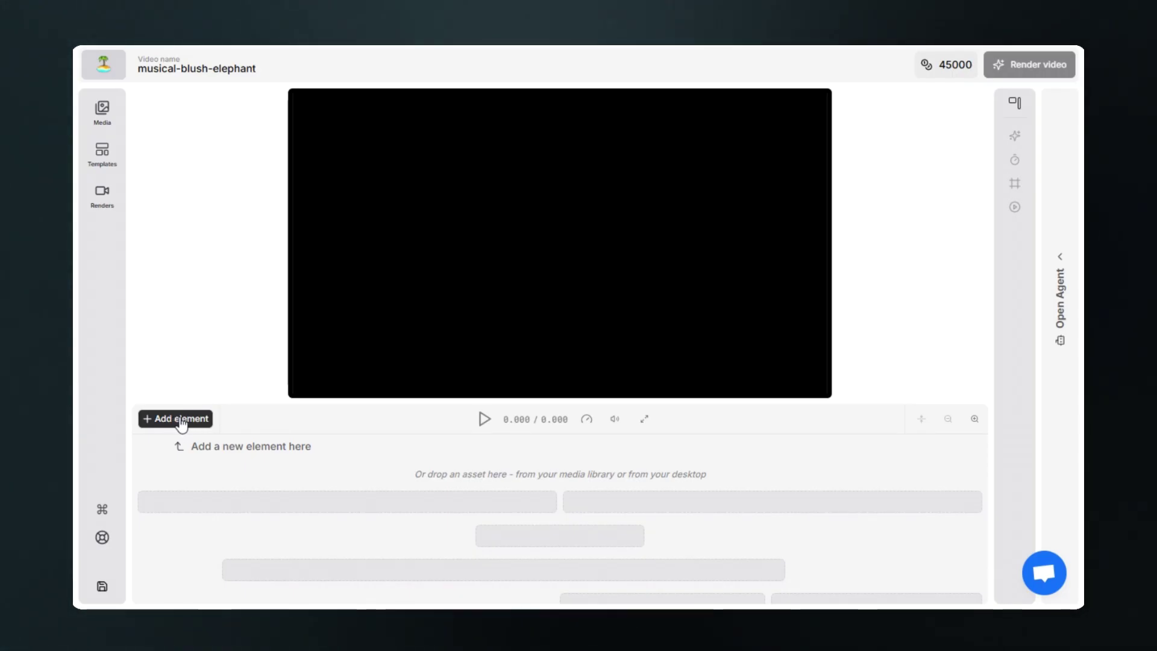
Open the Add new element dialog and look over the AI Video, AI Image and AI Voice cards.
{"action": "left_click", "coordinate": [181, 422]}
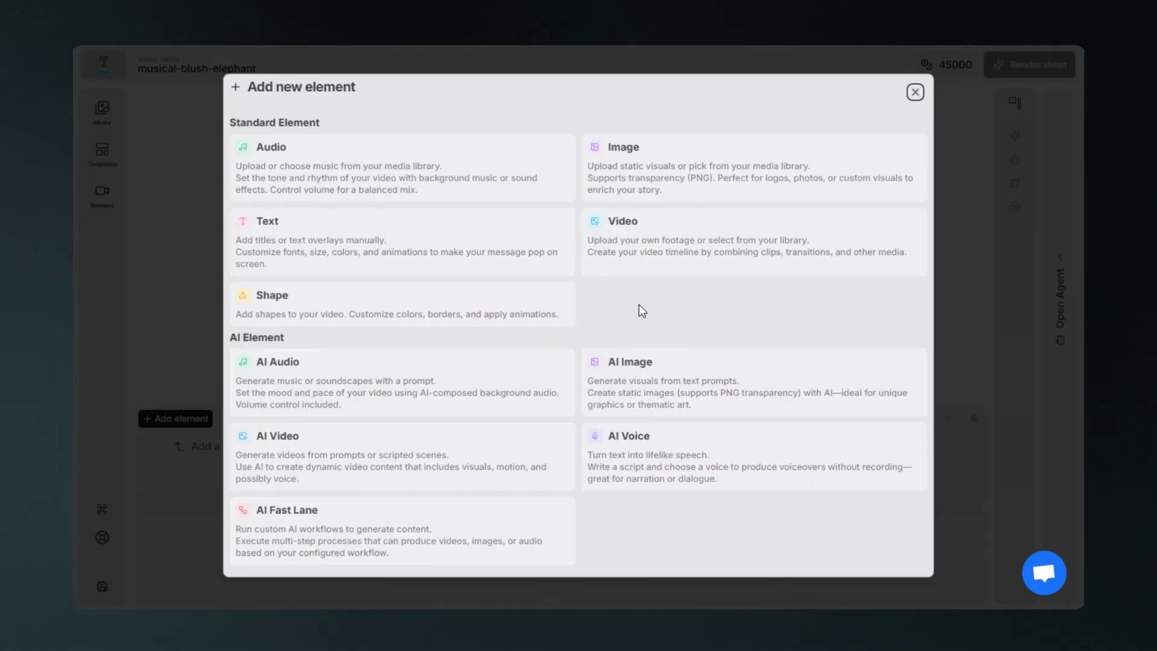
{"action": "mouse_move", "coordinate": [374, 386]}
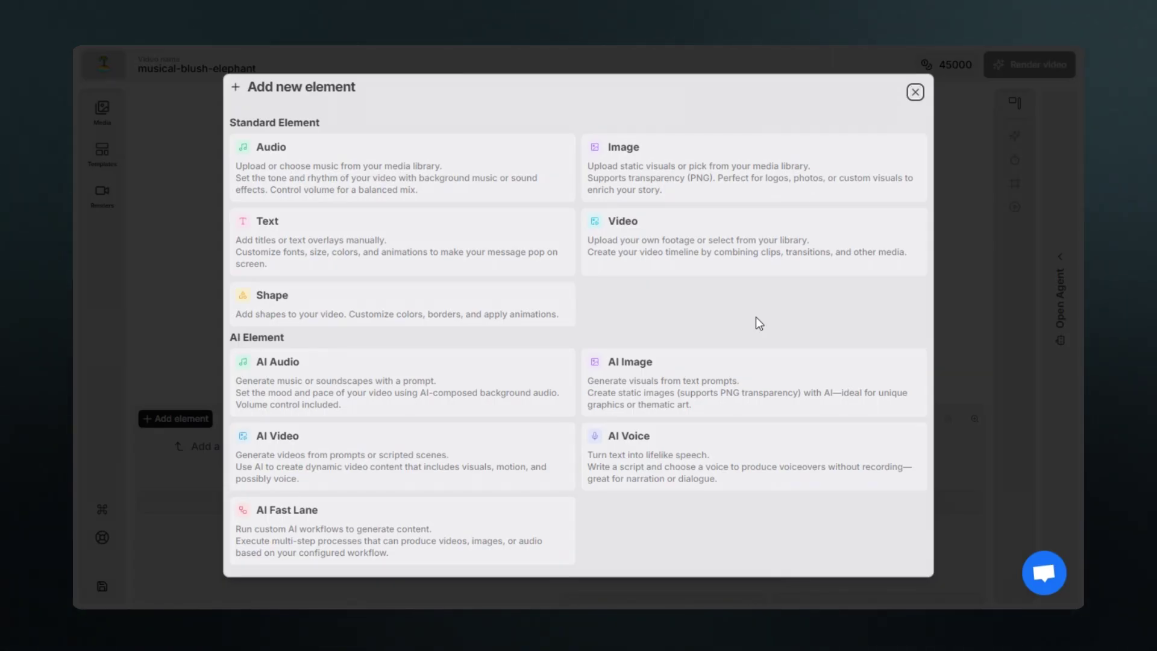
{"action": "mouse_move", "coordinate": [722, 474]}
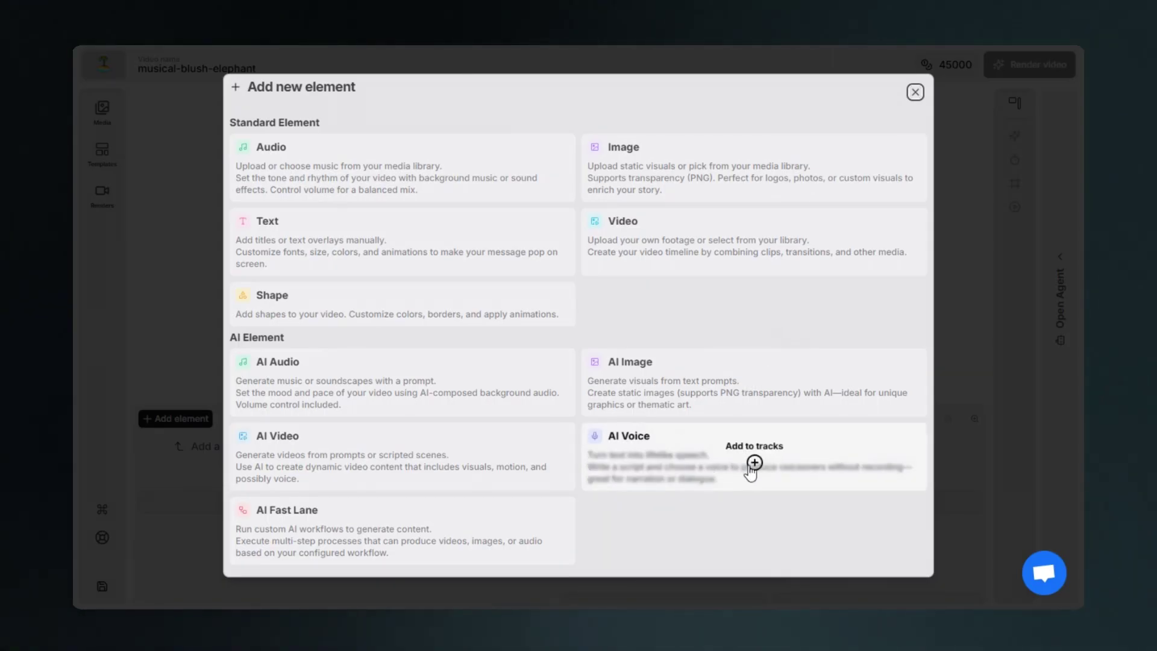
{"action": "mouse_move", "coordinate": [406, 460]}
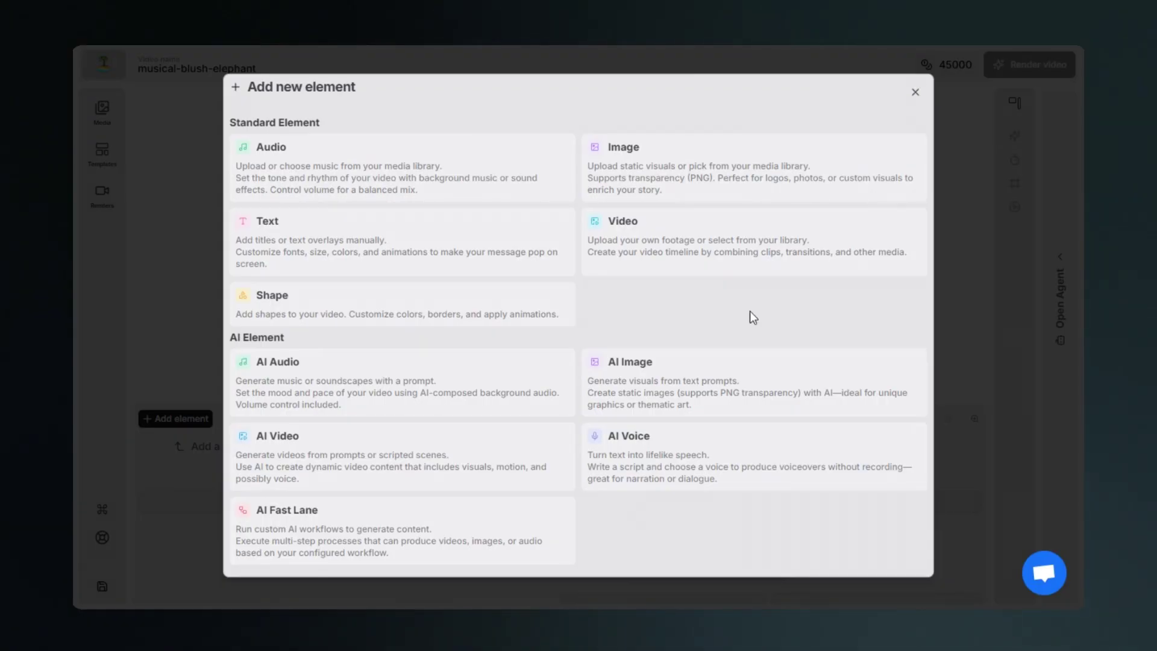
{"action": "mouse_move", "coordinate": [754, 390]}
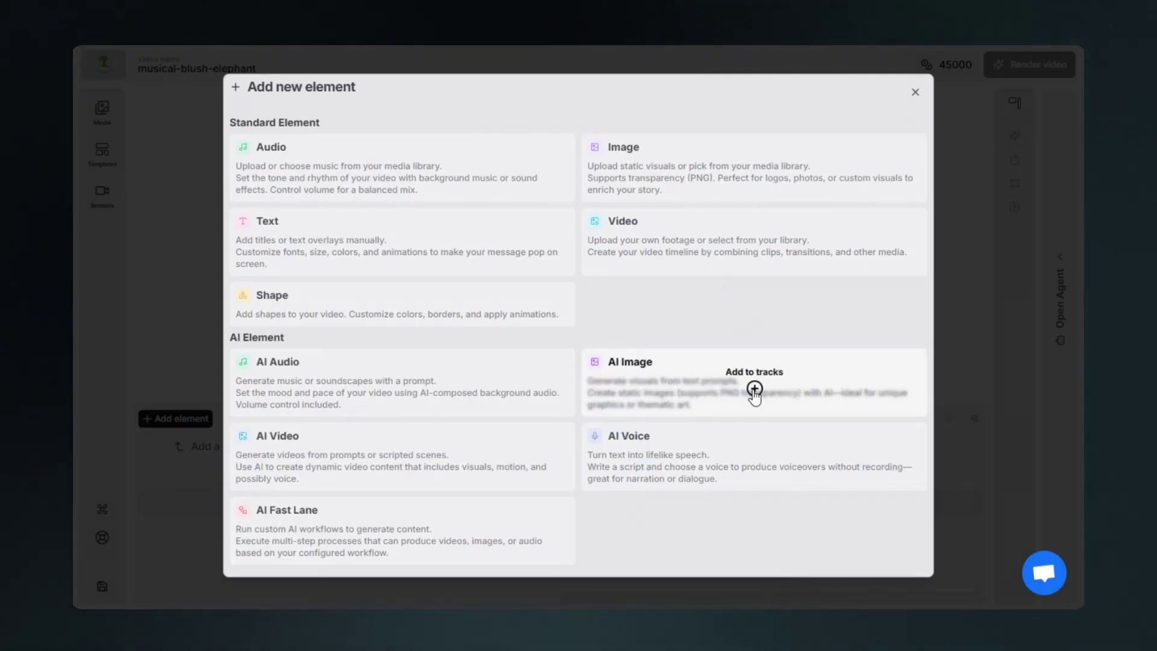
Add an AI Image track and switch its generation model to Seedream 4.
{"action": "left_click", "coordinate": [754, 389]}
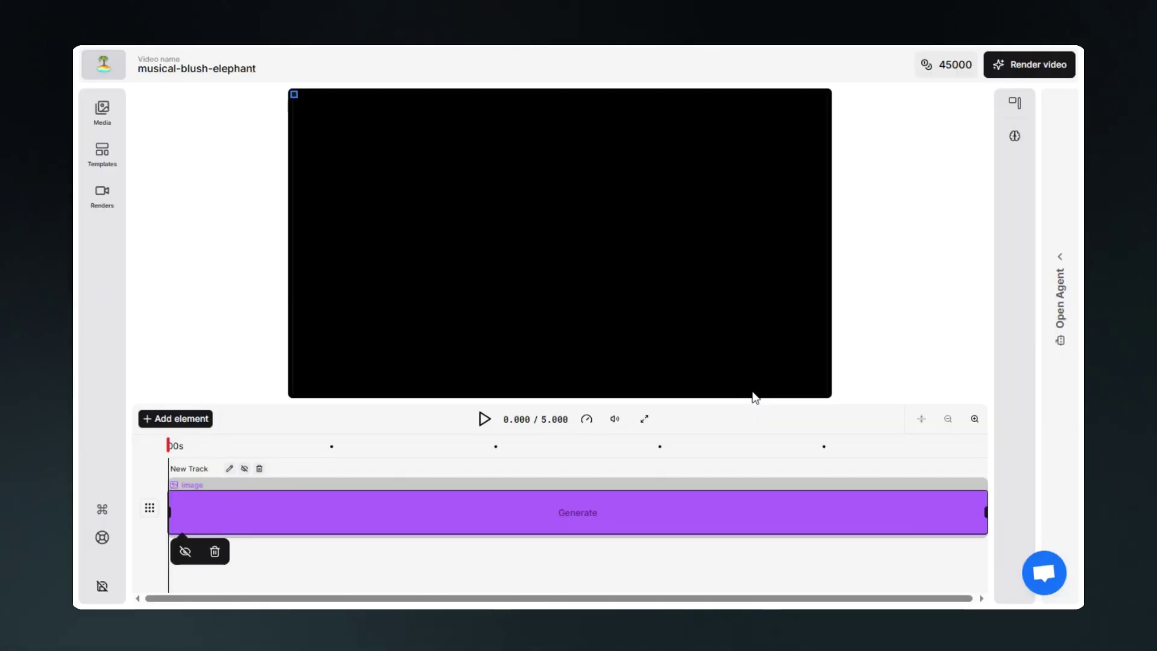
{"action": "left_click", "coordinate": [1016, 140]}
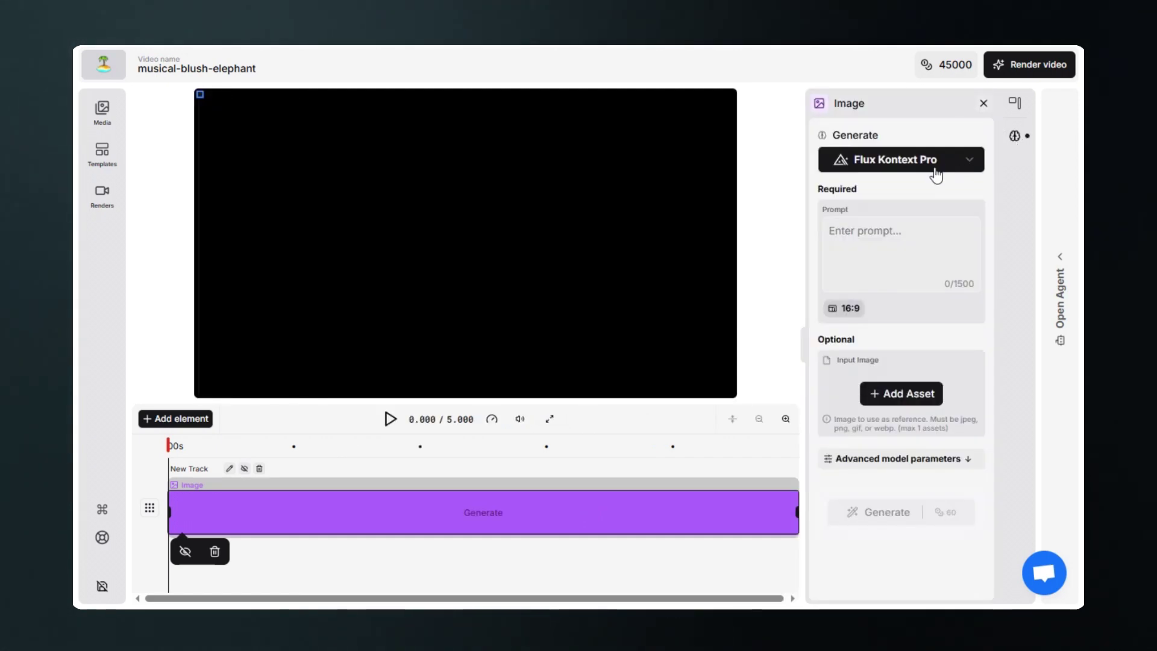
{"action": "left_click", "coordinate": [920, 162]}
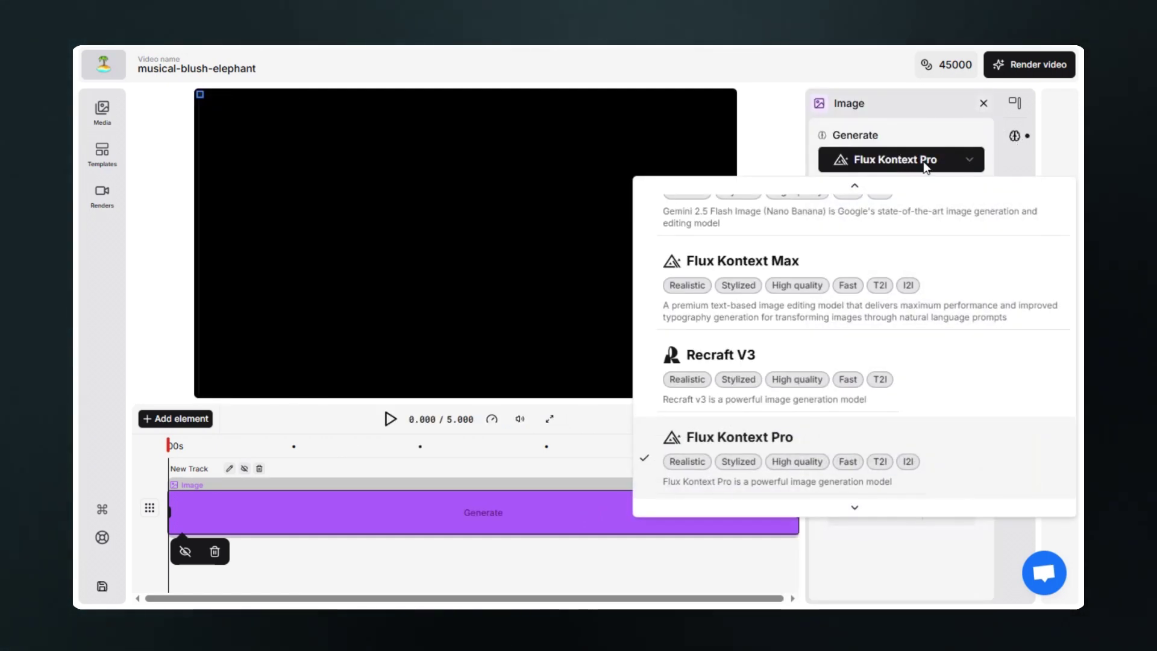
{"action": "scroll", "coordinate": [941, 299], "scroll_direction": "up", "scroll_amount": 2}
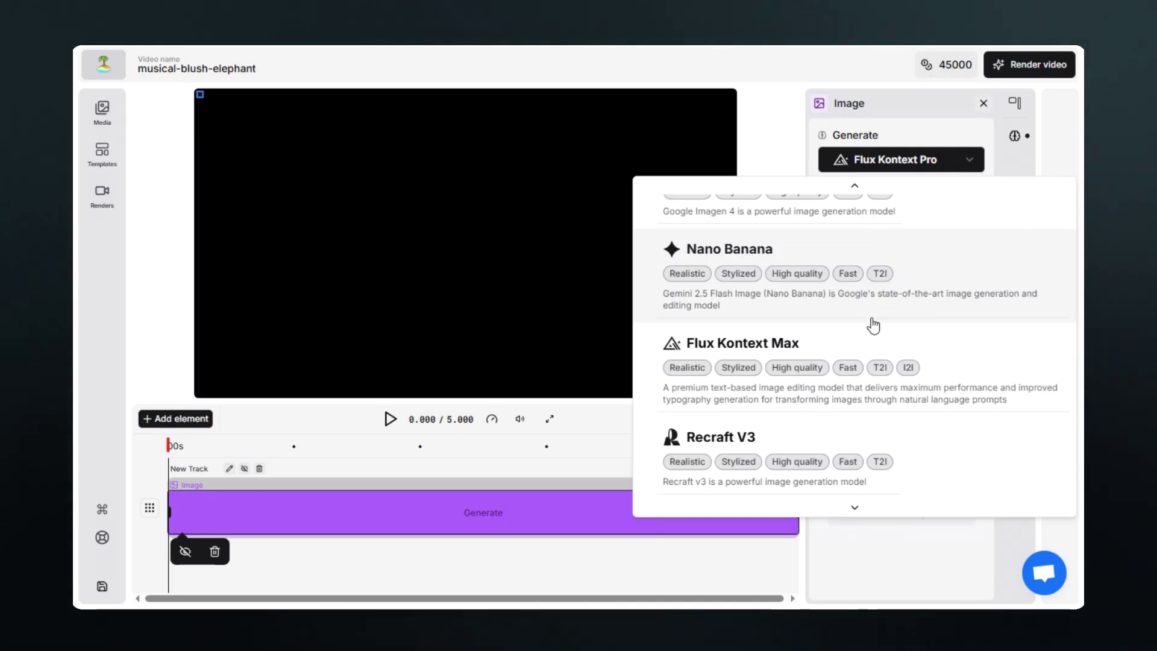
{"action": "scroll", "coordinate": [874, 326], "scroll_direction": "up", "scroll_amount": 3}
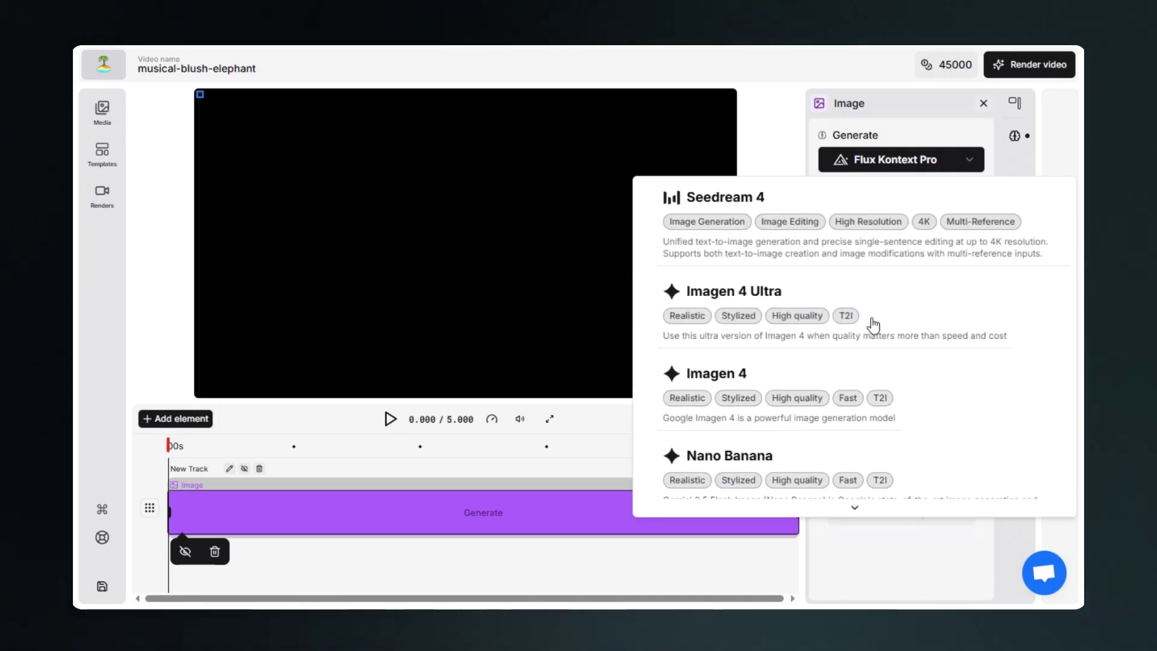
{"action": "scroll", "coordinate": [873, 326], "scroll_direction": "down", "scroll_amount": 10}
{"action": "scroll", "coordinate": [874, 326], "scroll_direction": "down", "scroll_amount": 10}
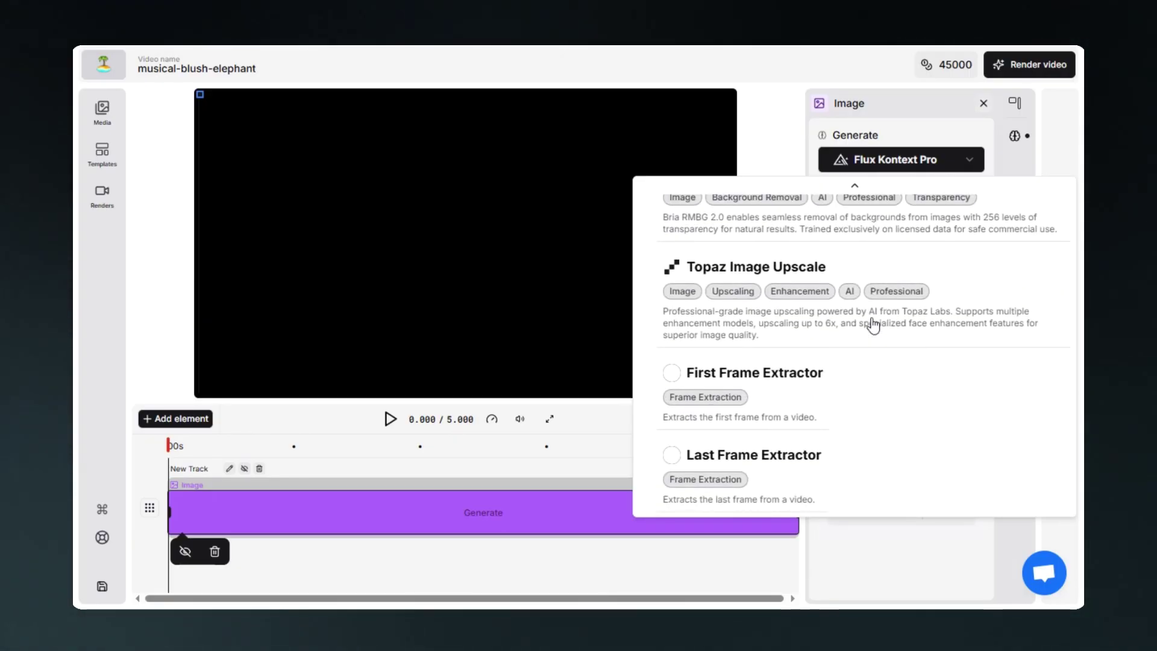
{"action": "scroll", "coordinate": [874, 325], "scroll_direction": "up", "scroll_amount": 10}
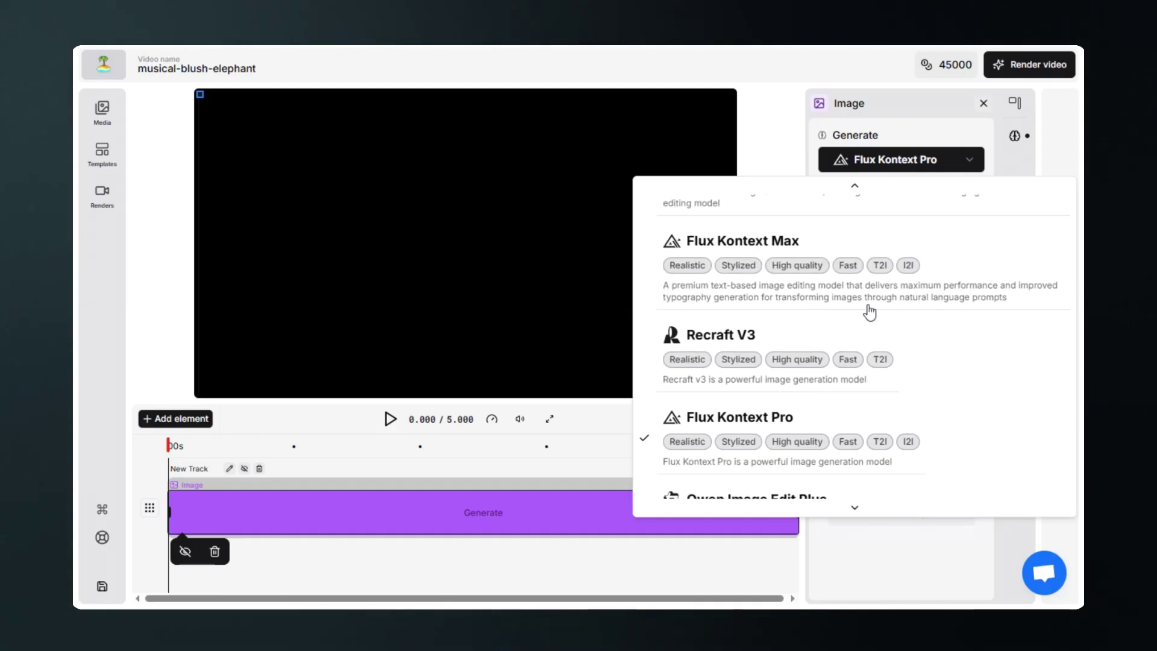
{"action": "scroll", "coordinate": [916, 277], "scroll_direction": "up", "scroll_amount": 3}
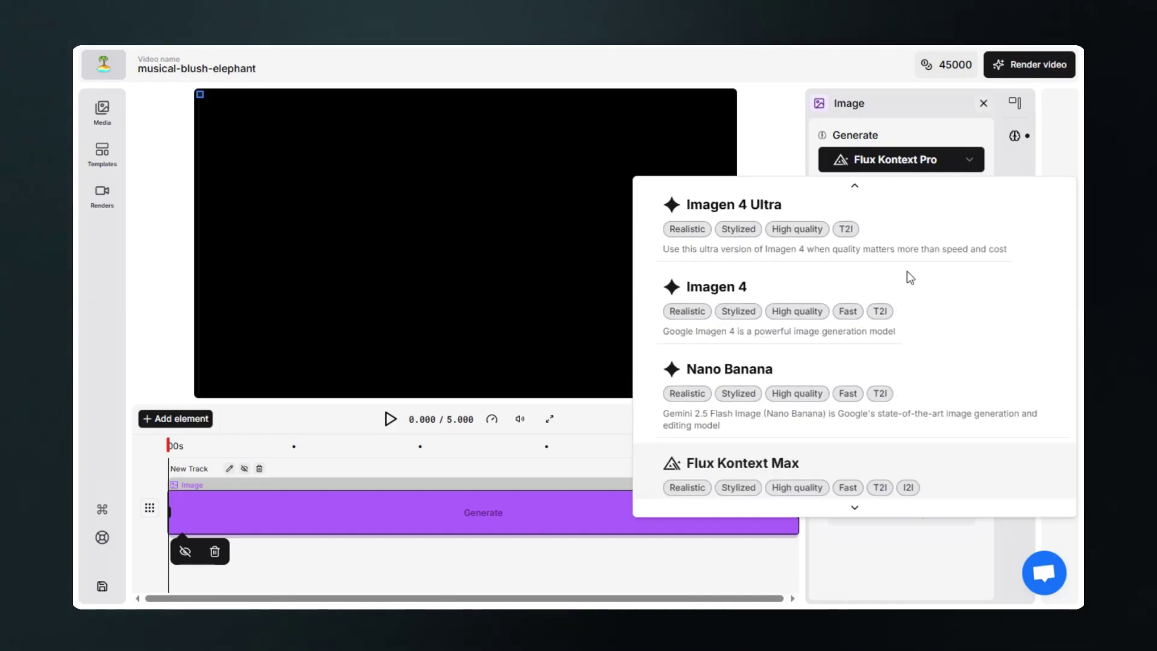
{"action": "scroll", "coordinate": [982, 241], "scroll_direction": "up", "scroll_amount": 1}
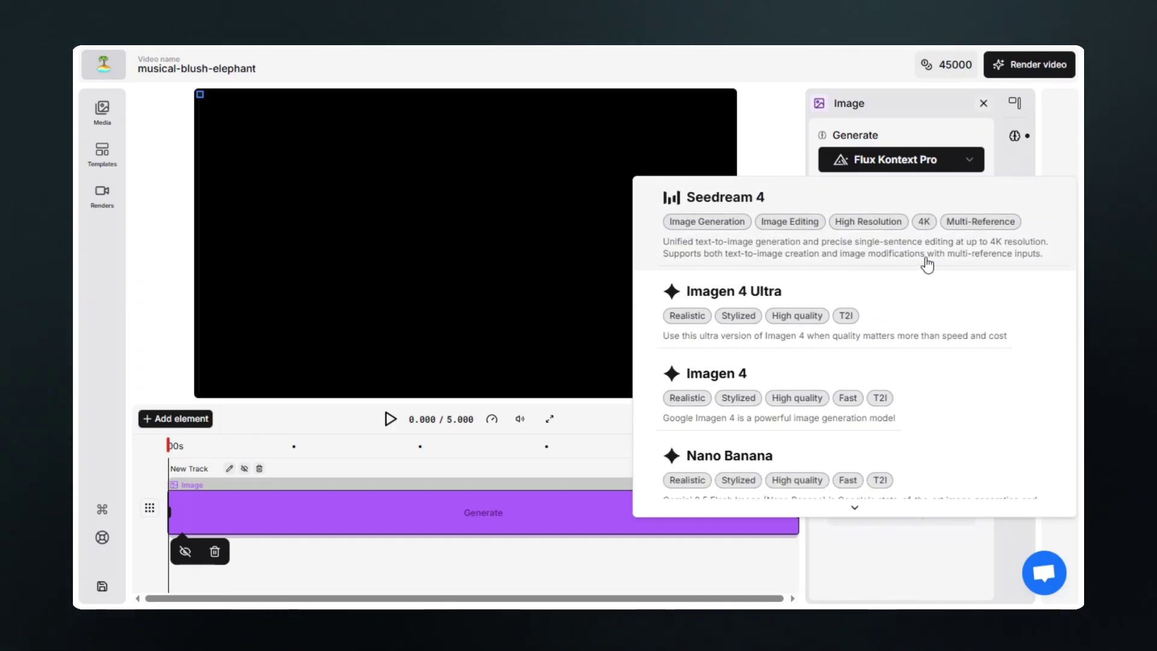
{"action": "left_click", "coordinate": [880, 250]}
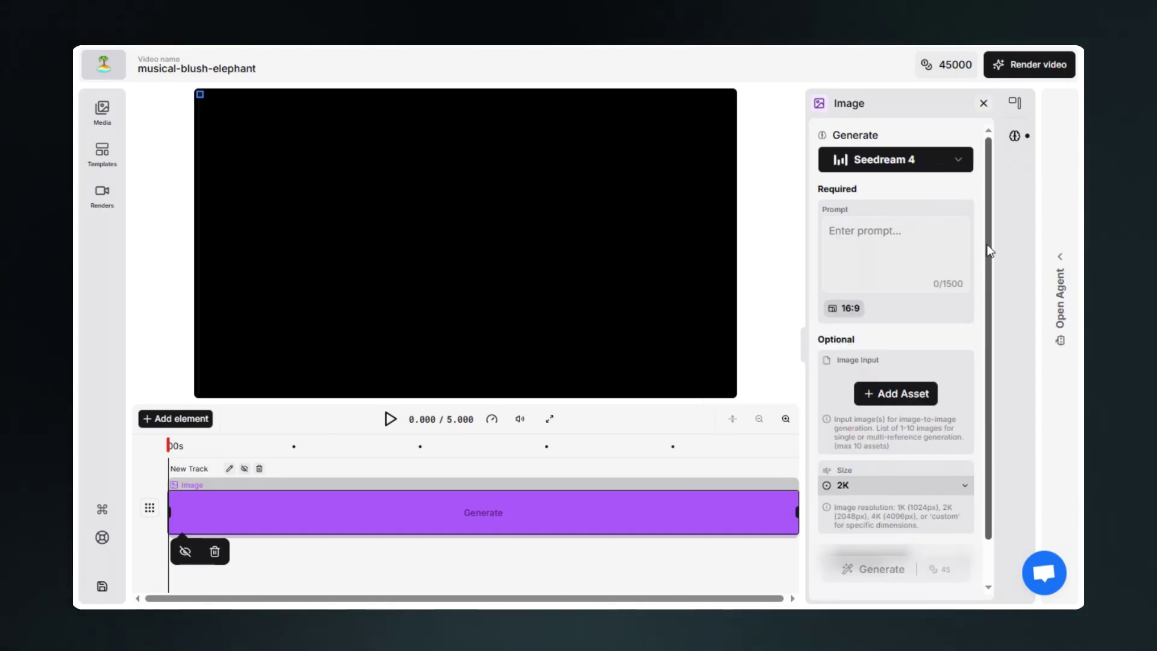
Keep size at 2K and aspect ratio at 16:9, and expand Advanced model parameters.
{"action": "scroll", "coordinate": [984, 283], "scroll_direction": "down", "scroll_amount": 2}
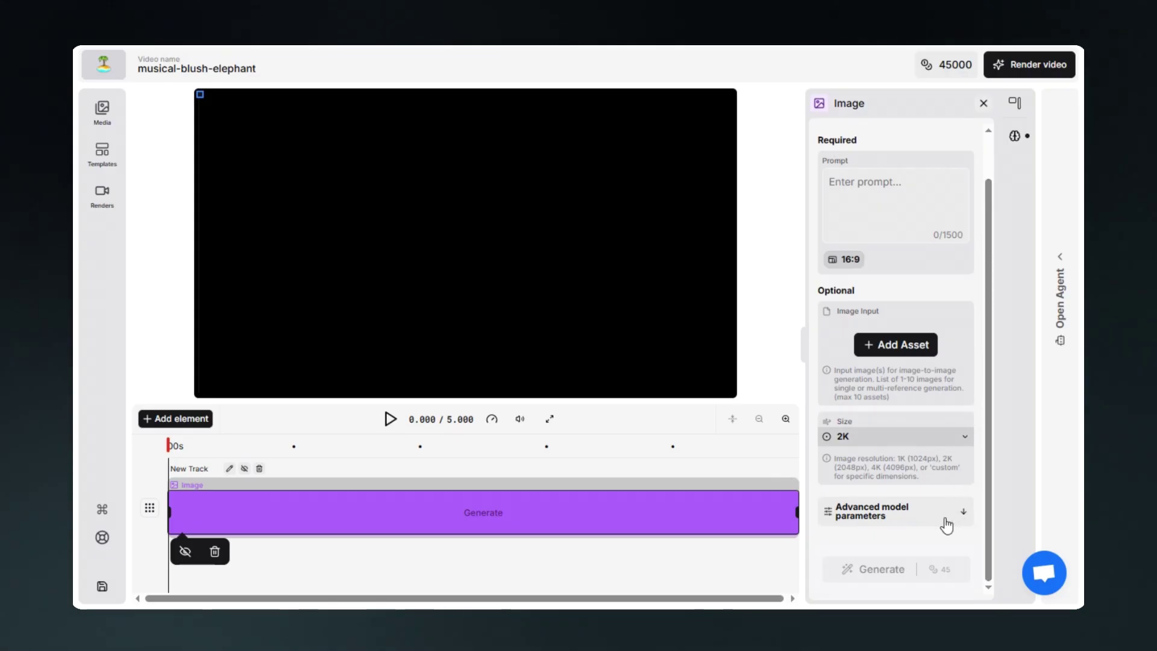
{"action": "left_click", "coordinate": [917, 444]}
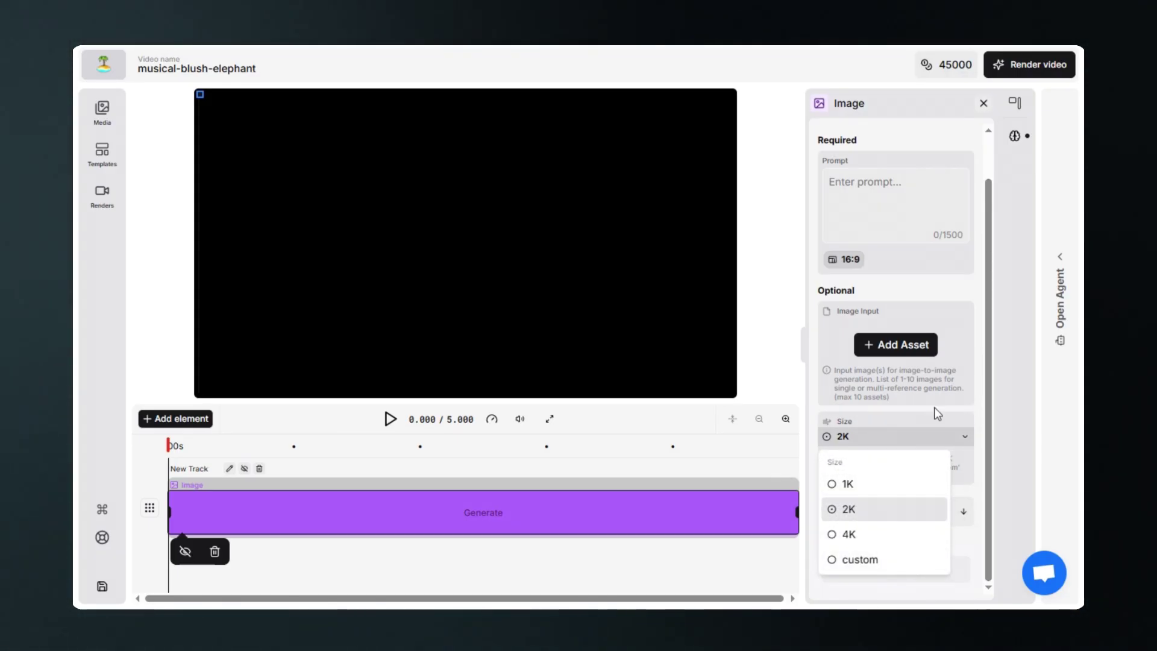
{"action": "left_click", "coordinate": [979, 336]}
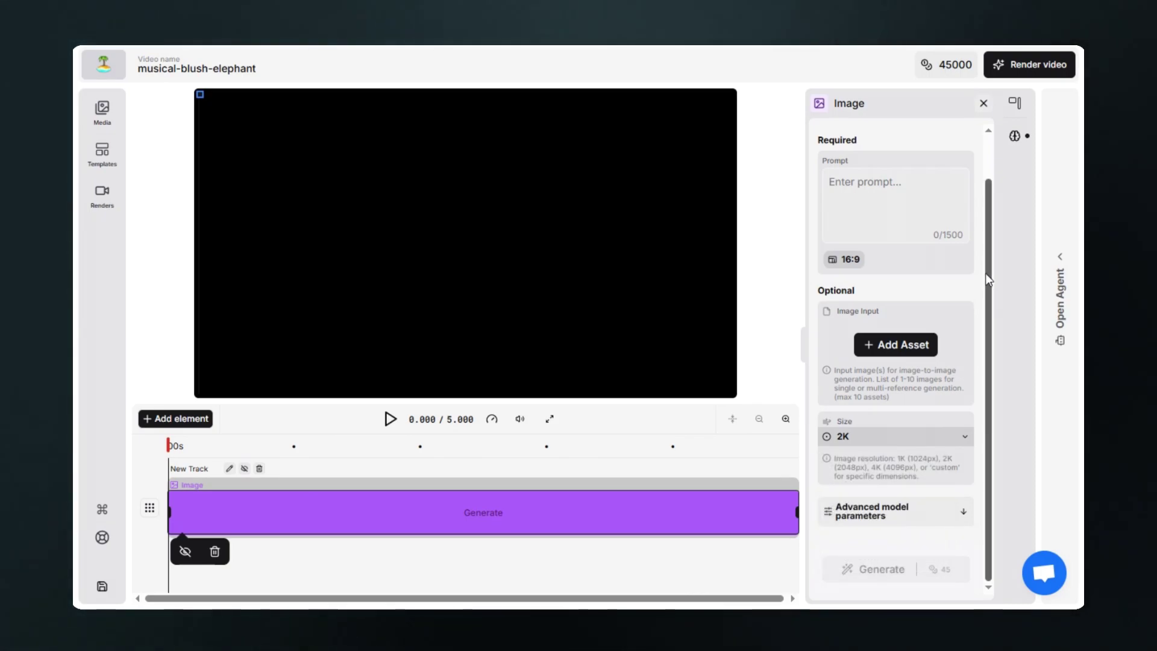
{"action": "left_click", "coordinate": [859, 260]}
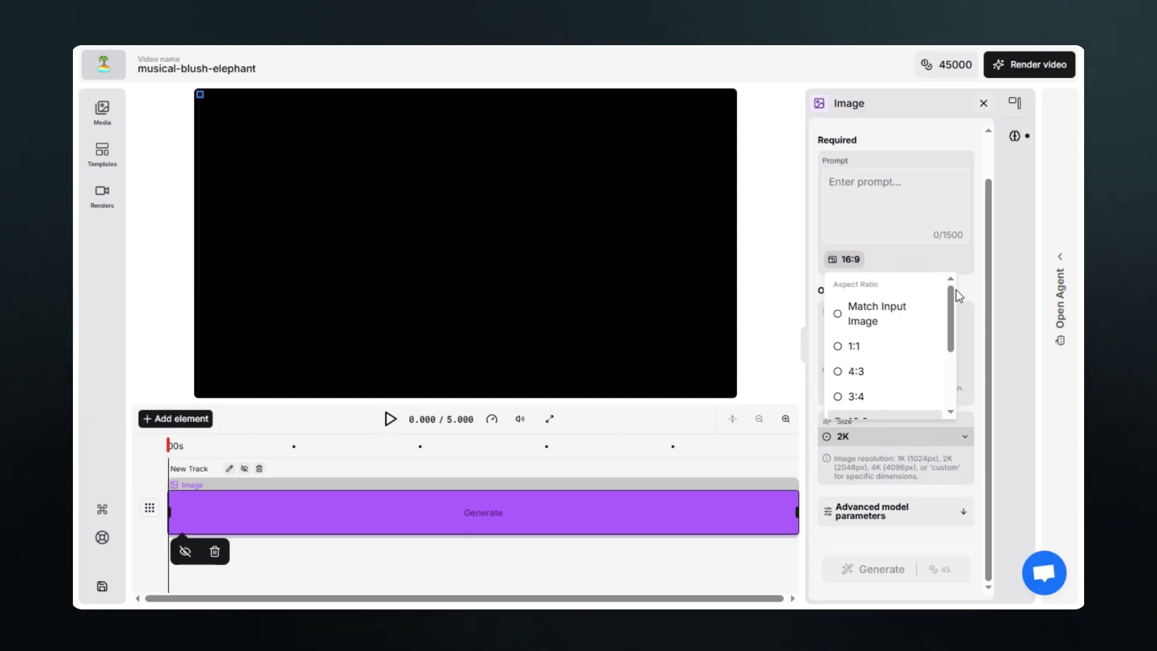
{"action": "left_click_drag", "start_coordinate": [952, 296], "coordinate": [959, 378]}
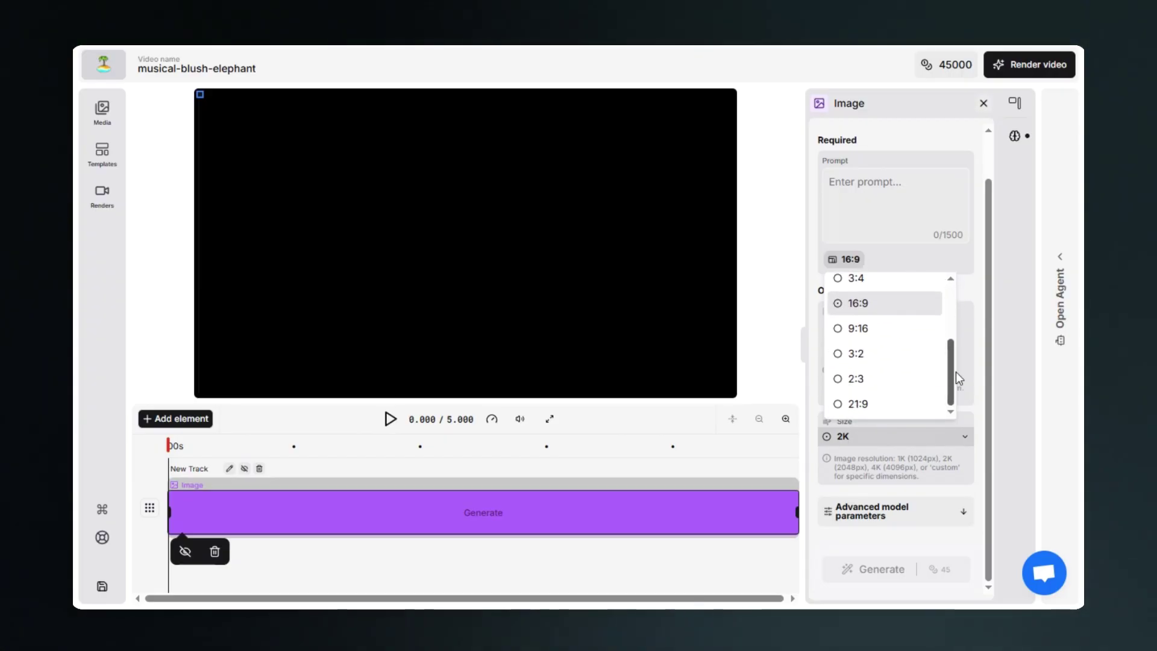
{"action": "left_click", "coordinate": [979, 300]}
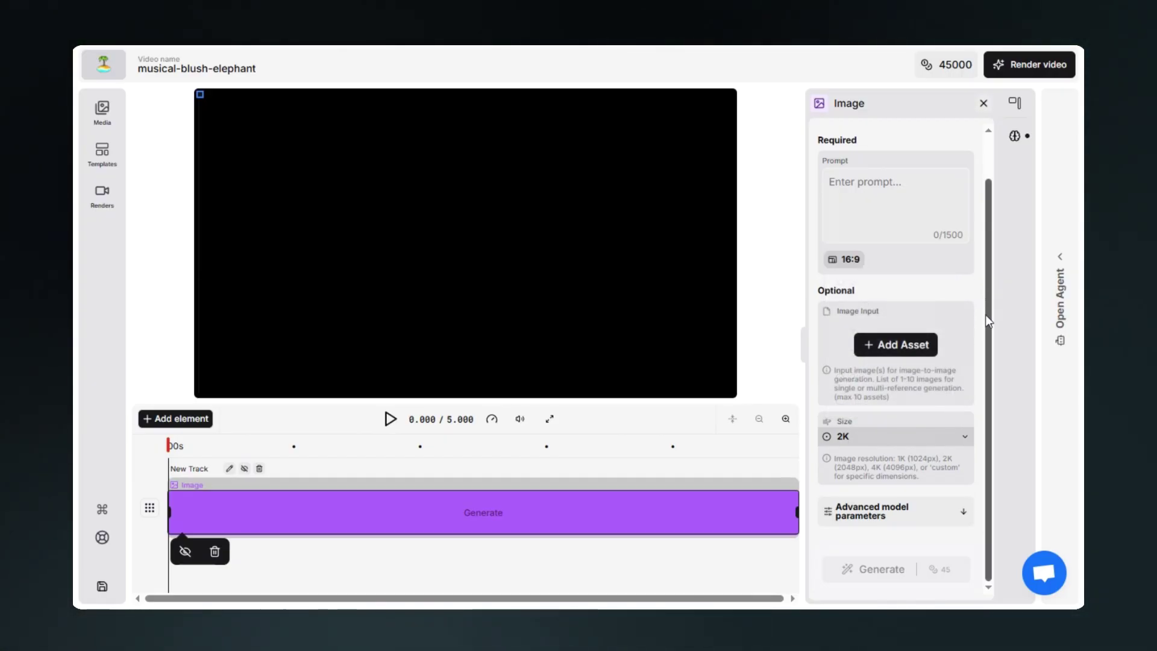
{"action": "left_click", "coordinate": [954, 514]}
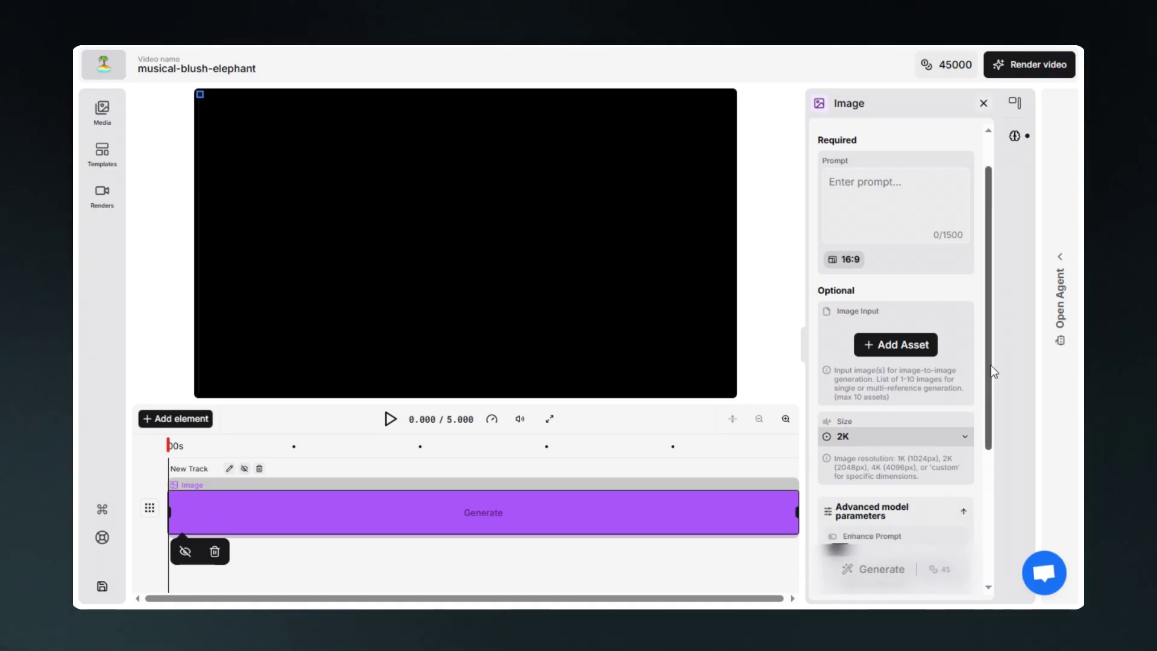
{"action": "left_click_drag", "start_coordinate": [992, 373], "coordinate": [967, 535]}
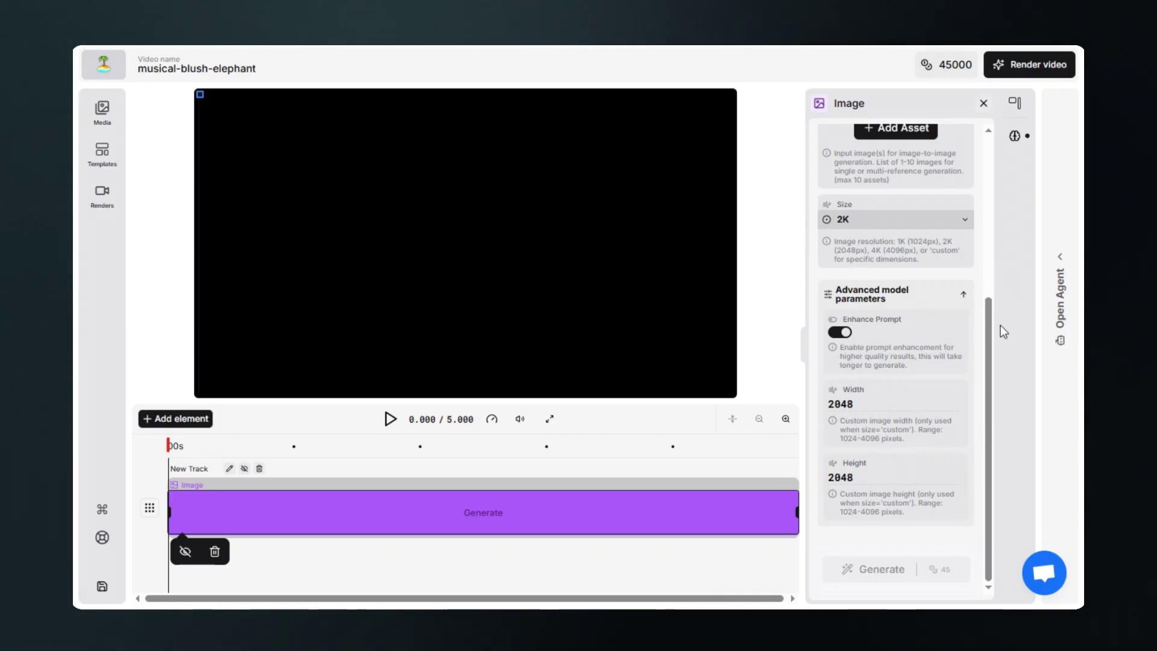
{"action": "left_click_drag", "start_coordinate": [989, 320], "coordinate": [986, 145]}
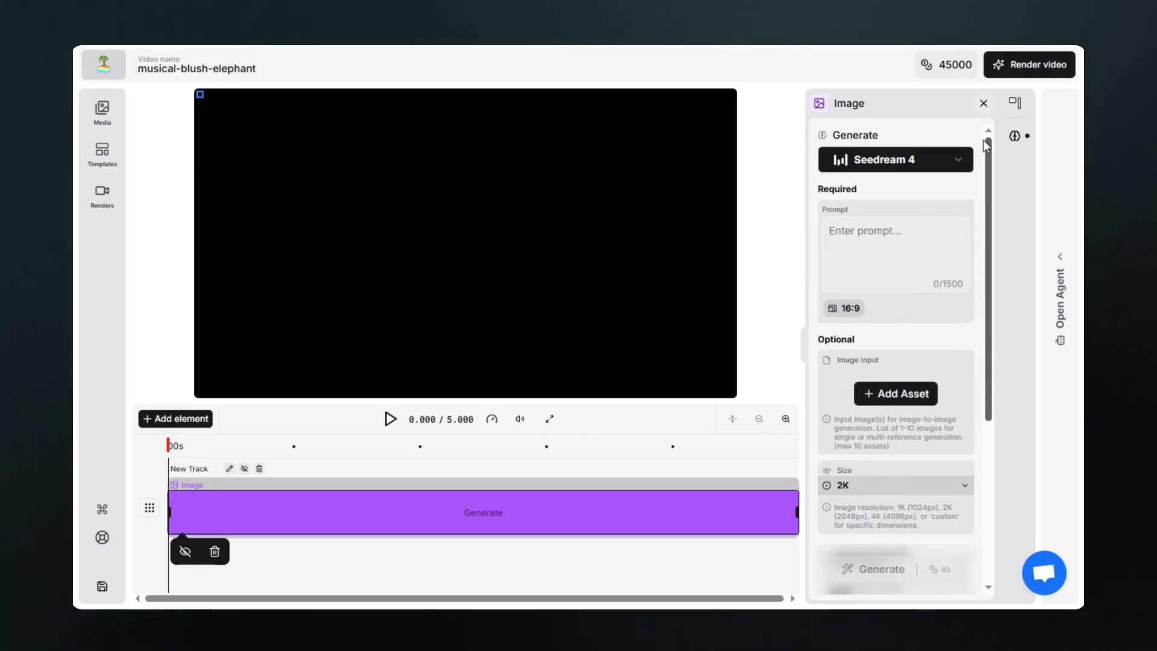
Enter the prompt 'generate a hyper-realistic image of a golden retreiver sitting on a bench with his owner'.
{"action": "left_click", "coordinate": [897, 257]}
{"action": "type", "text": "g"}
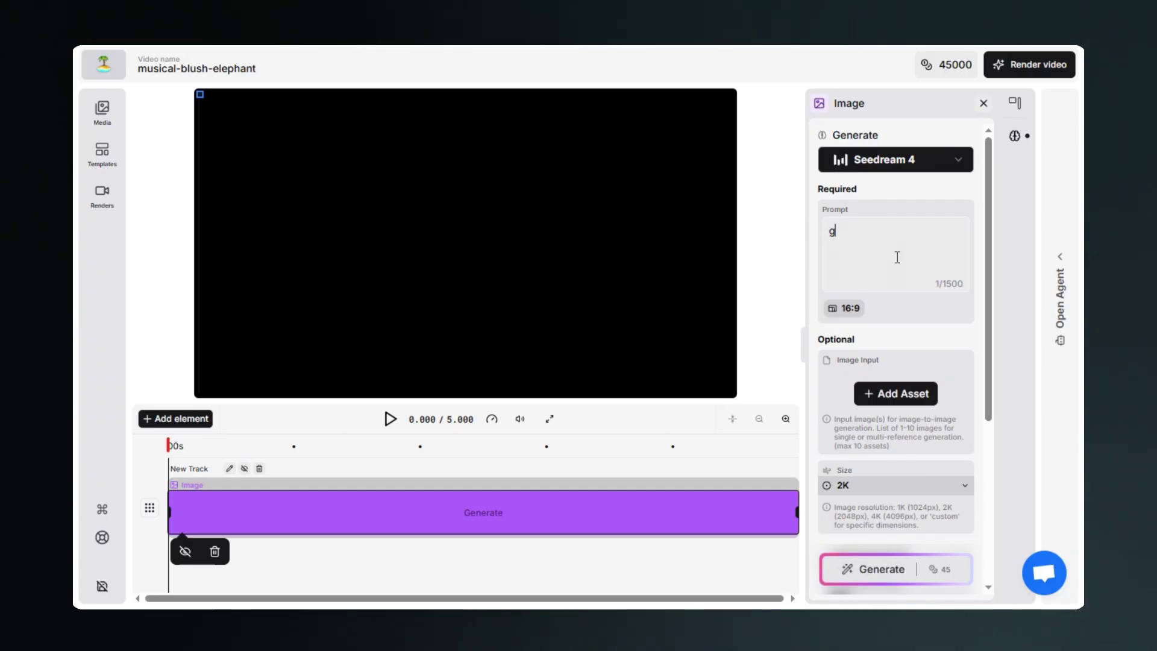
{"action": "type", "text": "enerate a hy"}
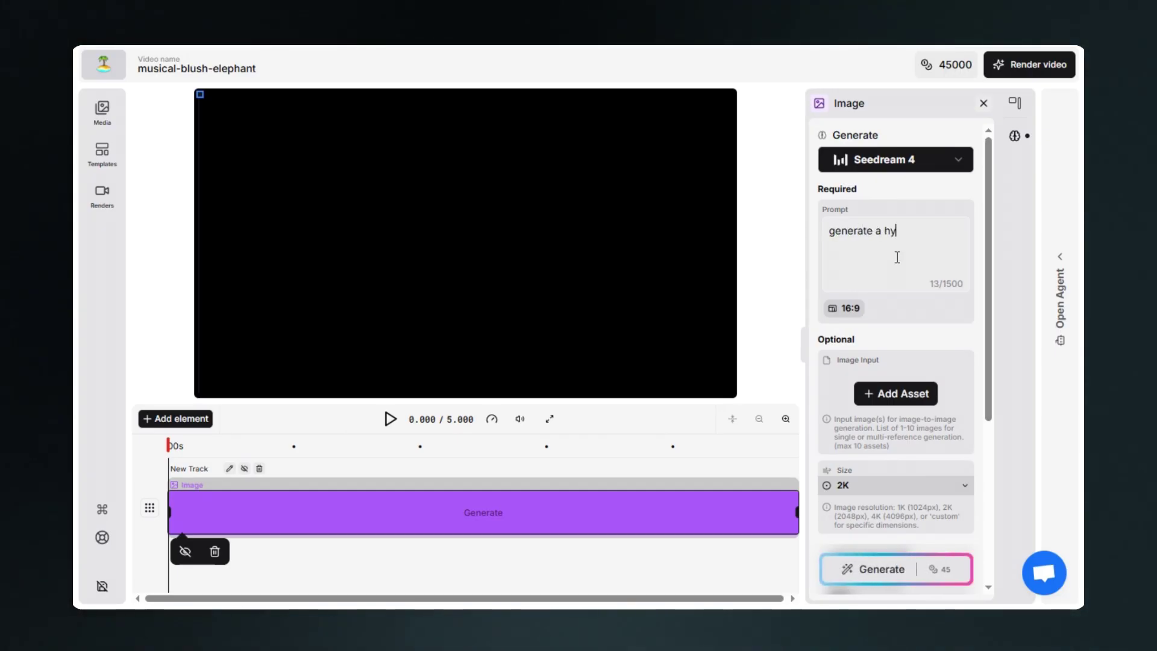
{"action": "type", "text": "per-realistic "}
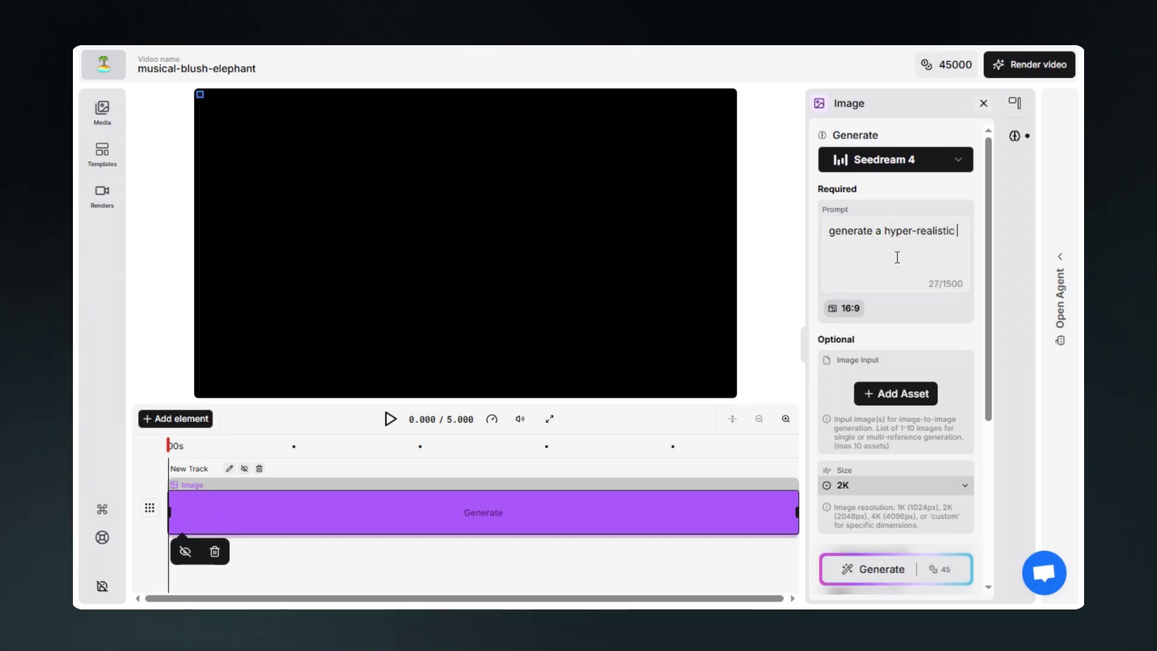
{"action": "type", "text": "image of a "}
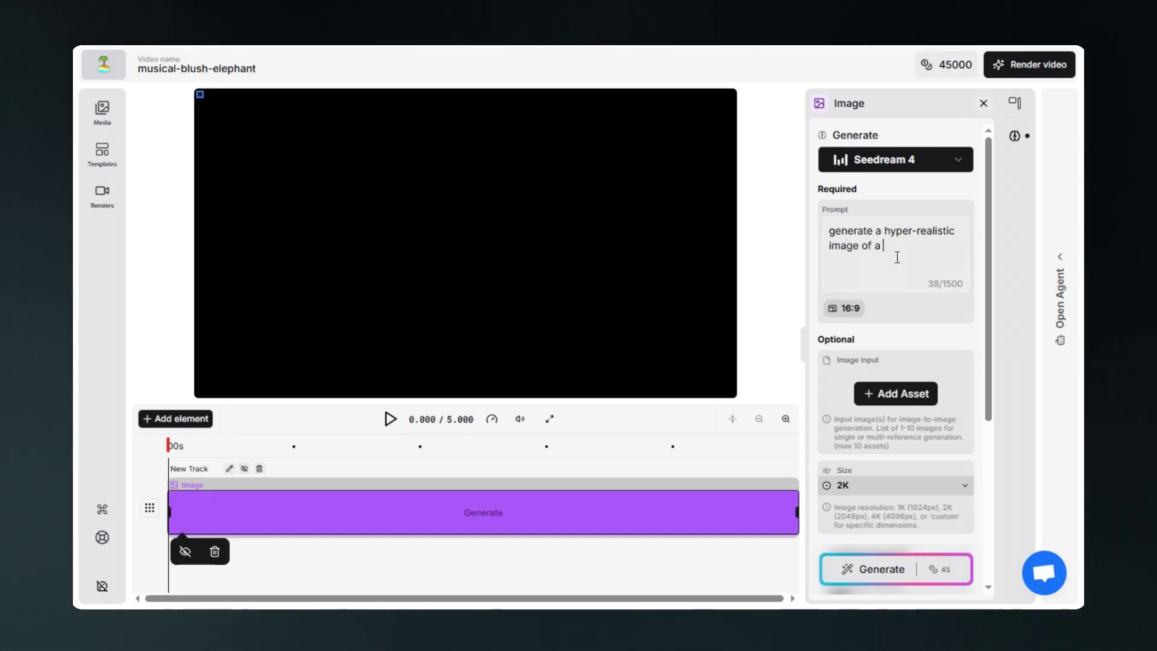
{"action": "type", "text": "golden retr"}
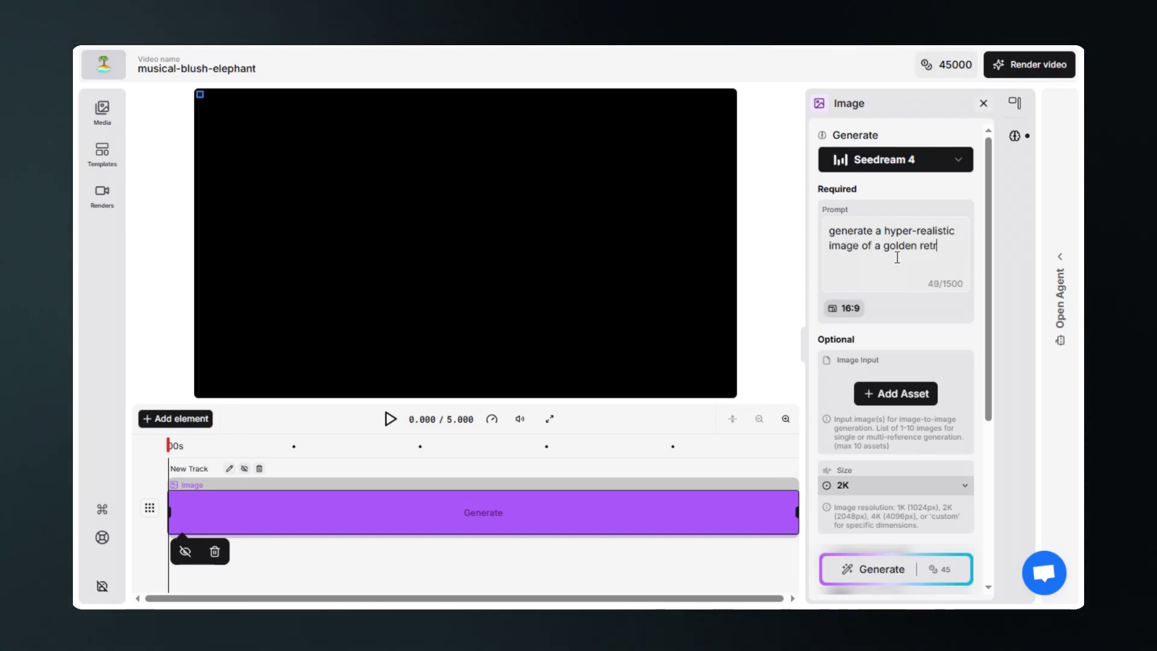
{"action": "type", "text": "eiver sitting on a bench wit"}
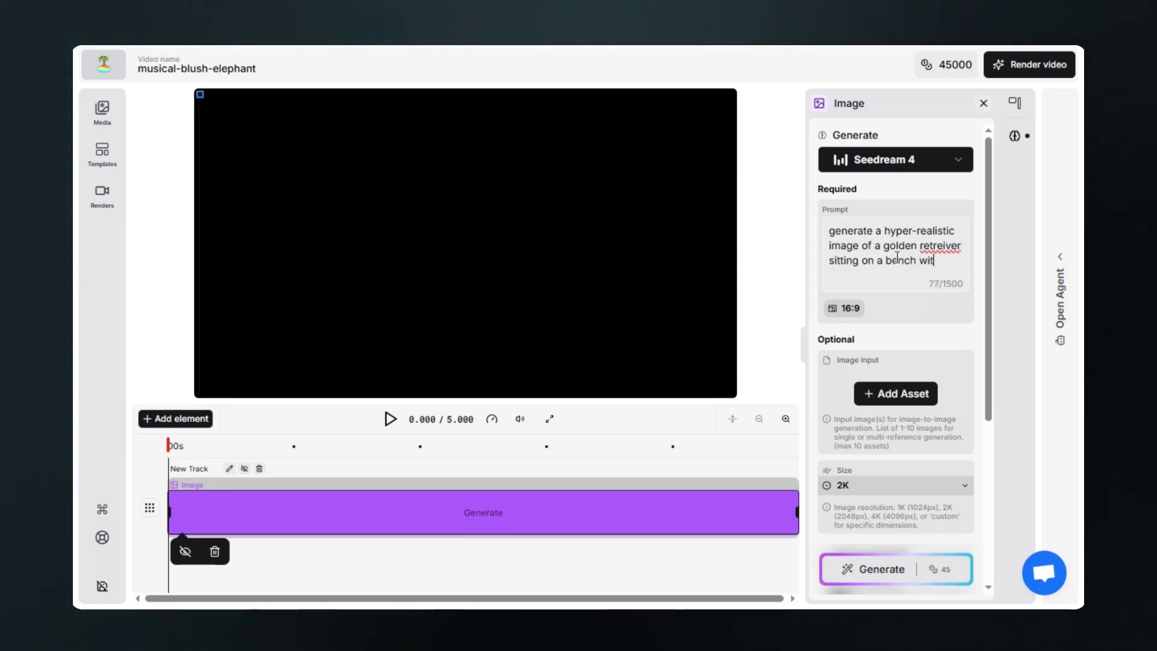
{"action": "type", "text": "owner"}
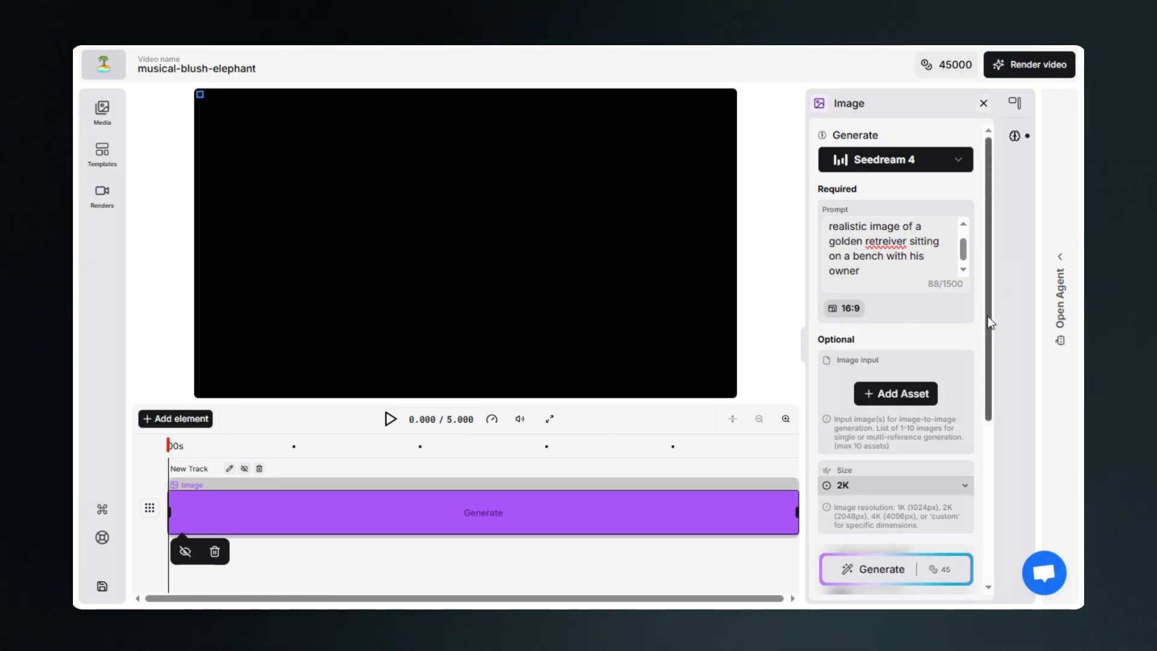
{"action": "left_click_drag", "start_coordinate": [989, 317], "coordinate": [992, 476]}
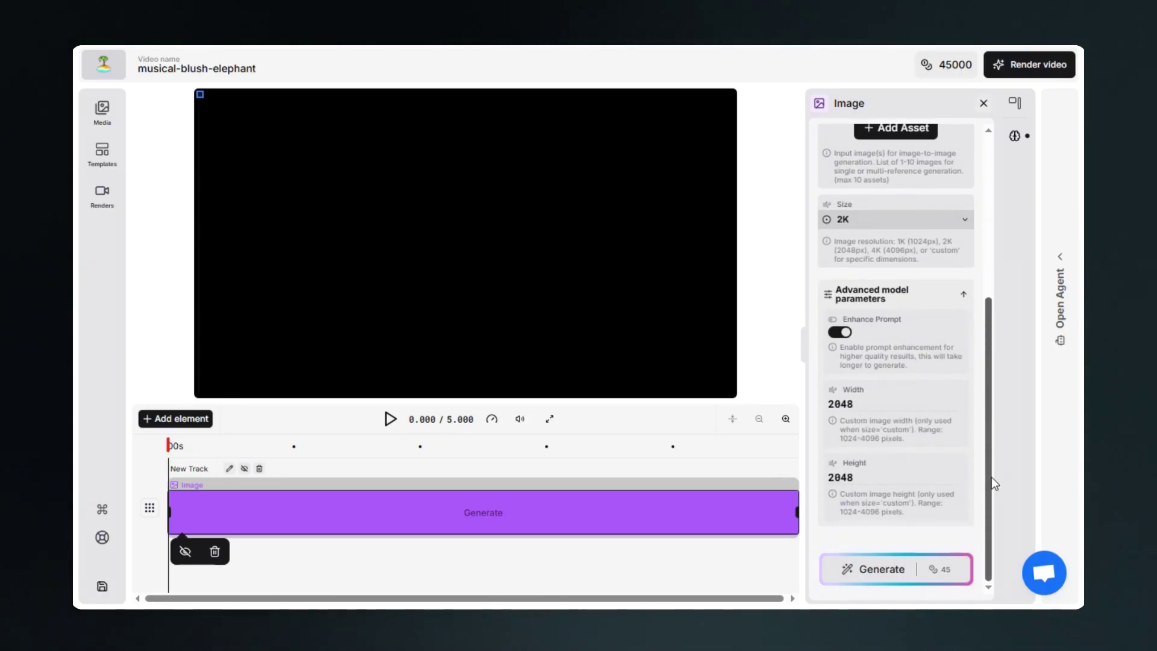
Generate the golden retriever bench image and select its clip on the timeline.
{"action": "left_click", "coordinate": [923, 570]}
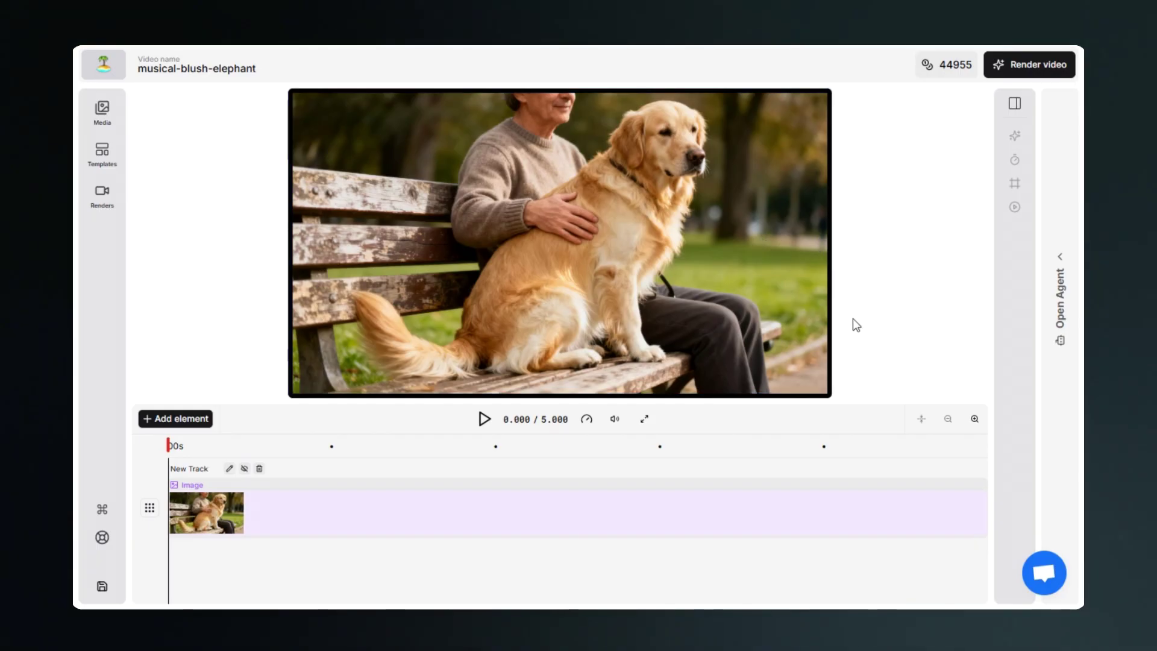
{"action": "left_click", "coordinate": [305, 503]}
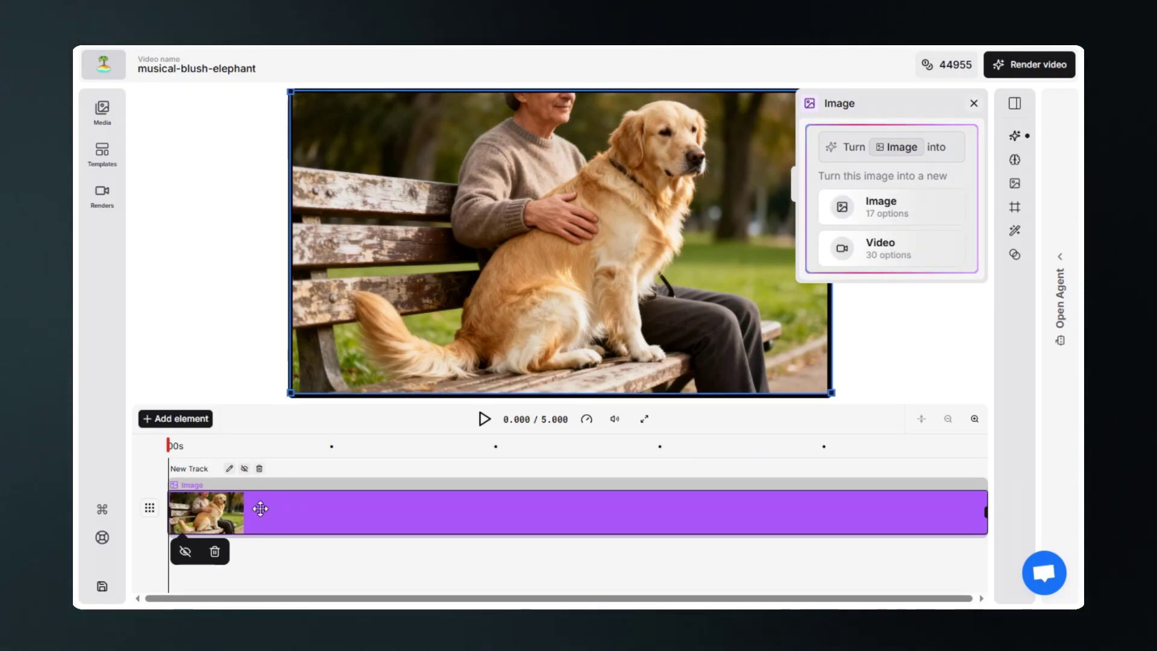
Delete the dog image track and add an AI Video track in its place.
{"action": "left_click", "coordinate": [260, 470]}
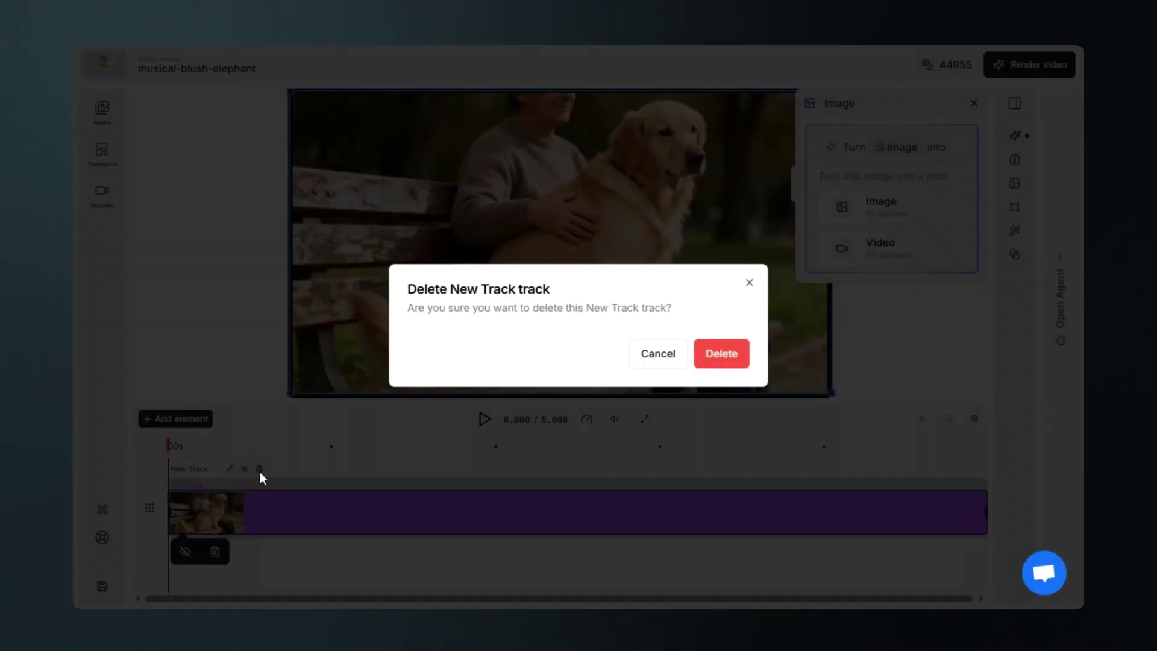
{"action": "left_click", "coordinate": [723, 361]}
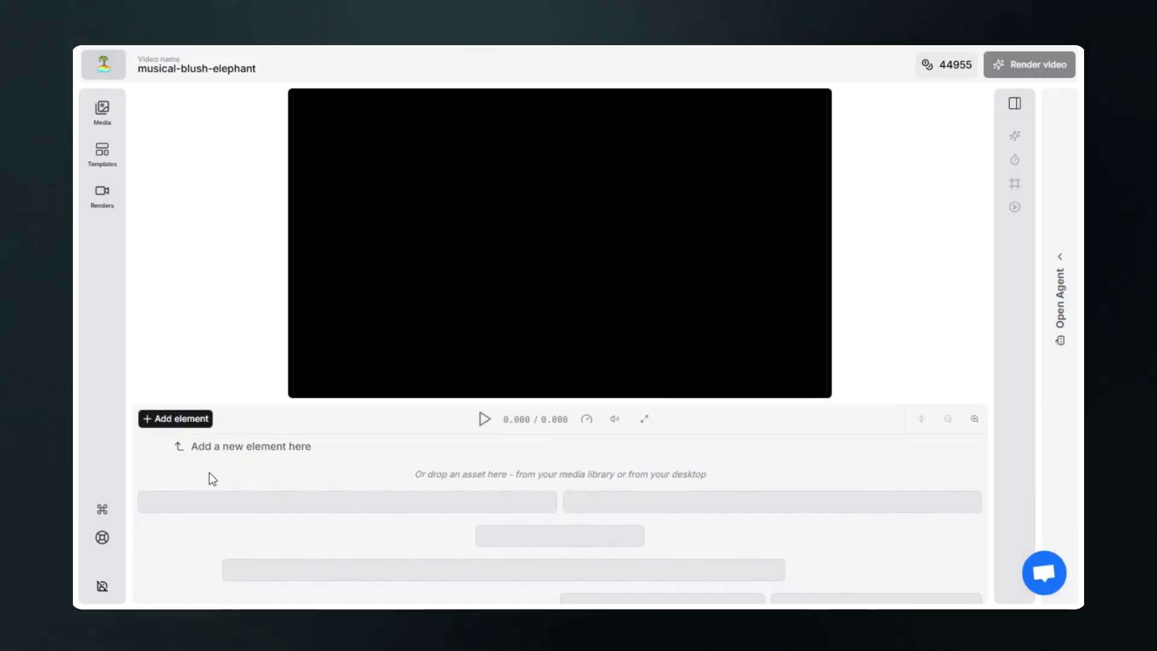
{"action": "left_click", "coordinate": [193, 425]}
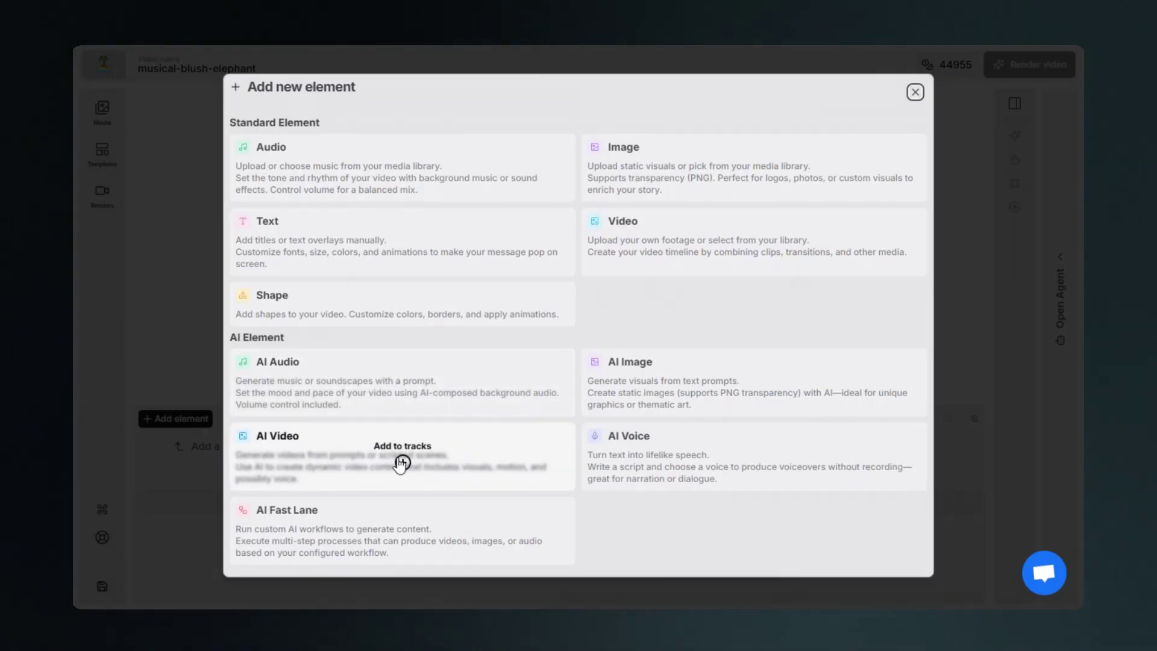
{"action": "left_click", "coordinate": [401, 463]}
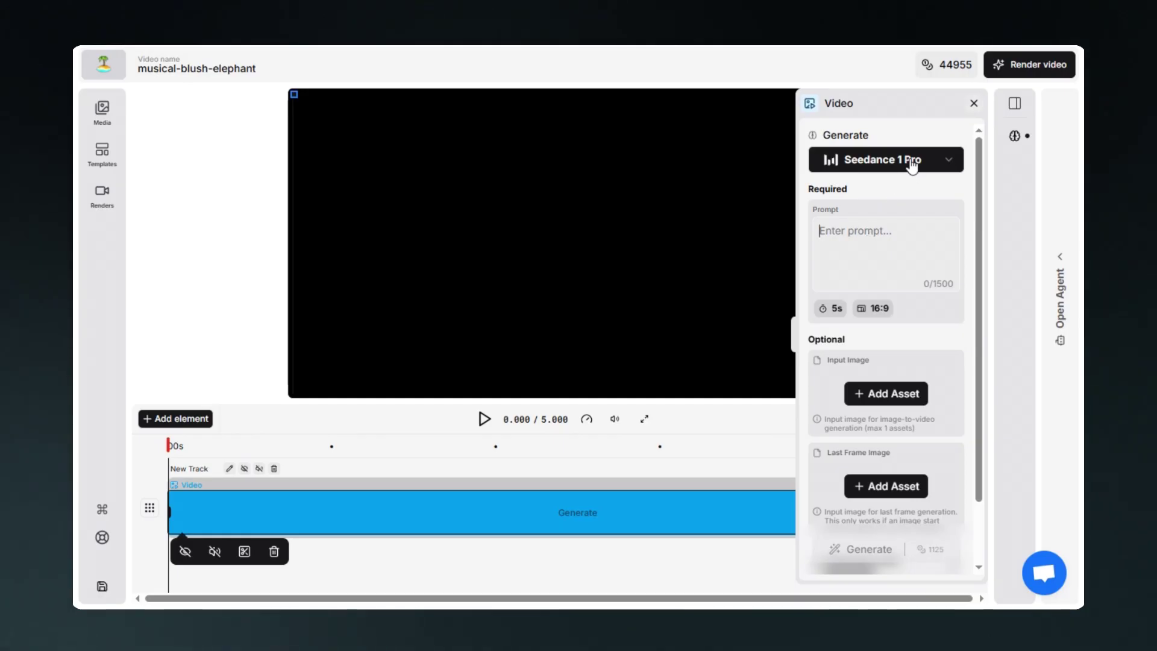
Switch the video model to Sora 2, keep the 16:9 aspect ratio, and set a 12-second duration.
{"action": "left_click", "coordinate": [912, 166]}
{"action": "scroll", "coordinate": [861, 259], "scroll_direction": "down", "scroll_amount": 4}
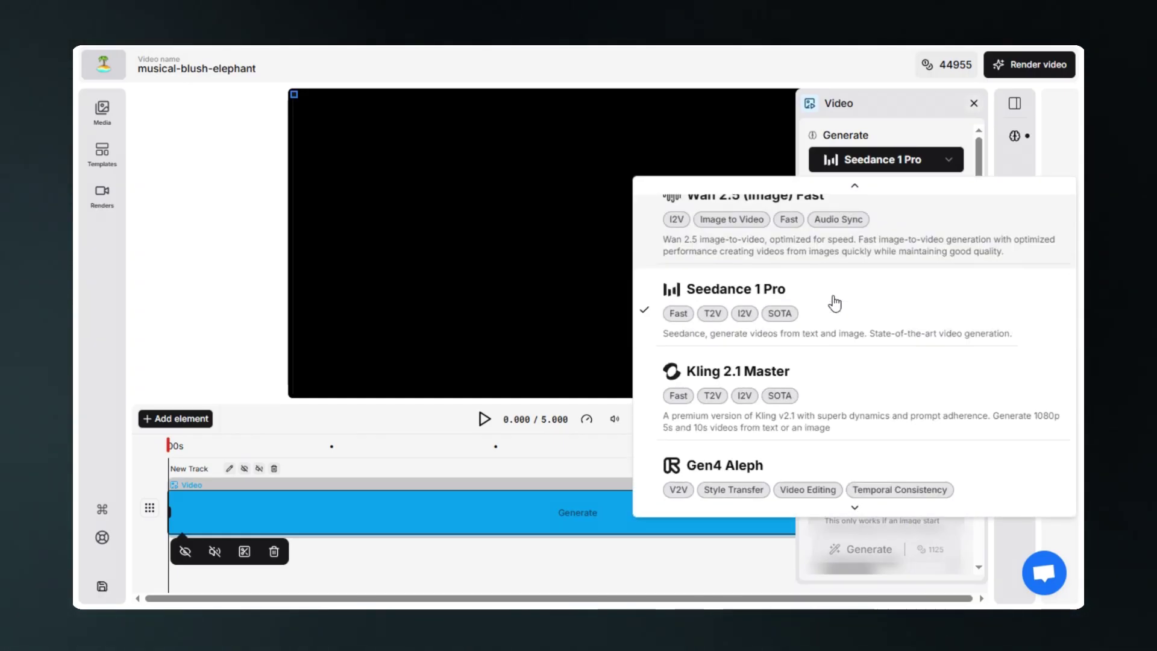
{"action": "scroll", "coordinate": [835, 304], "scroll_direction": "up", "scroll_amount": 3}
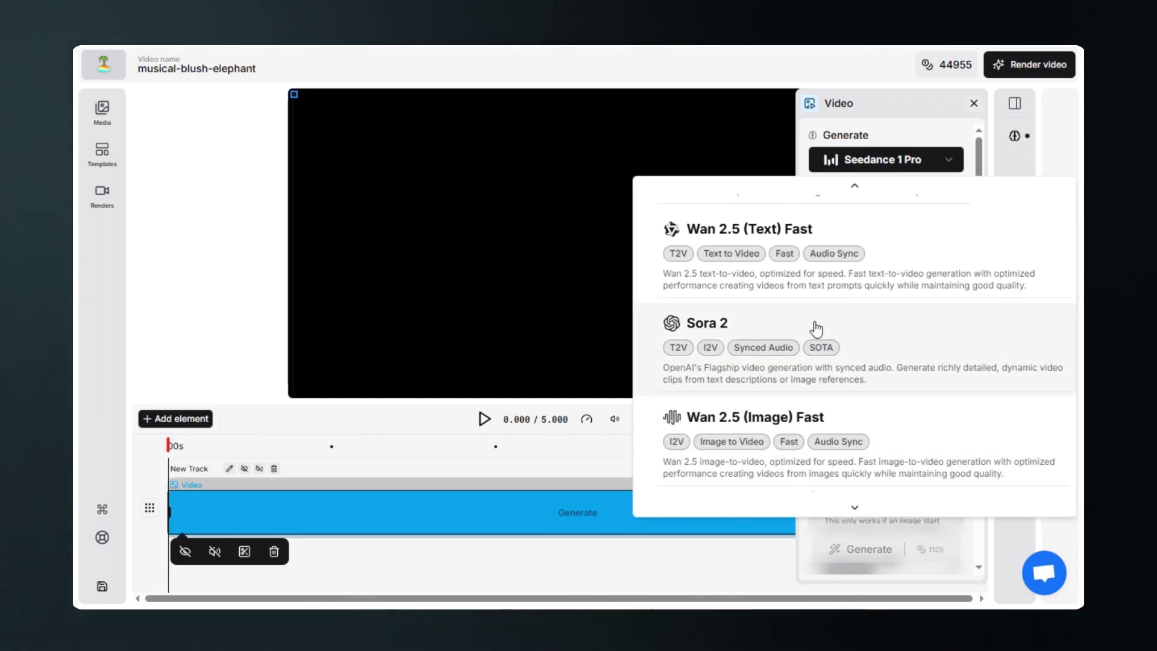
{"action": "left_click", "coordinate": [816, 329]}
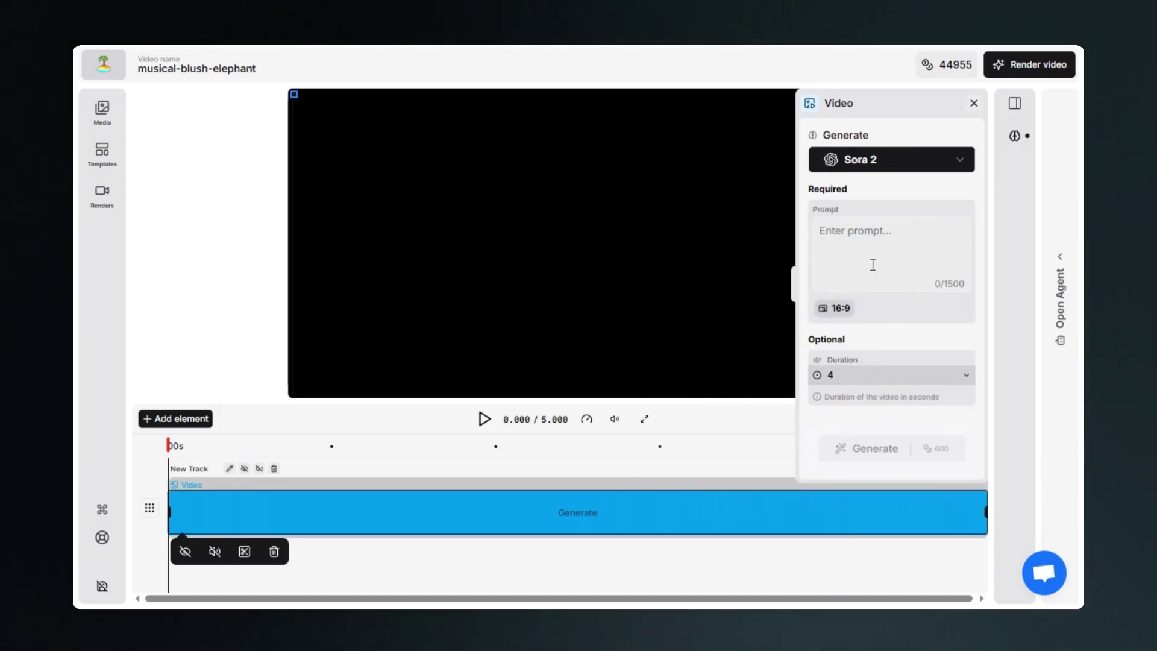
{"action": "left_click", "coordinate": [867, 233]}
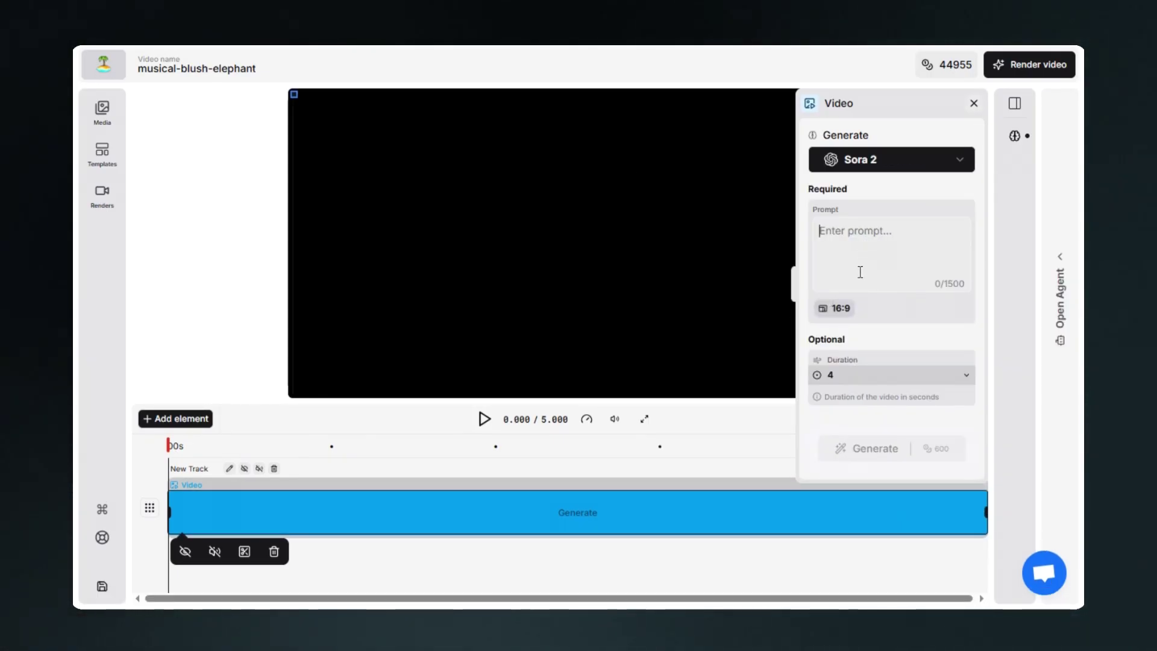
{"action": "left_click", "coordinate": [836, 309]}
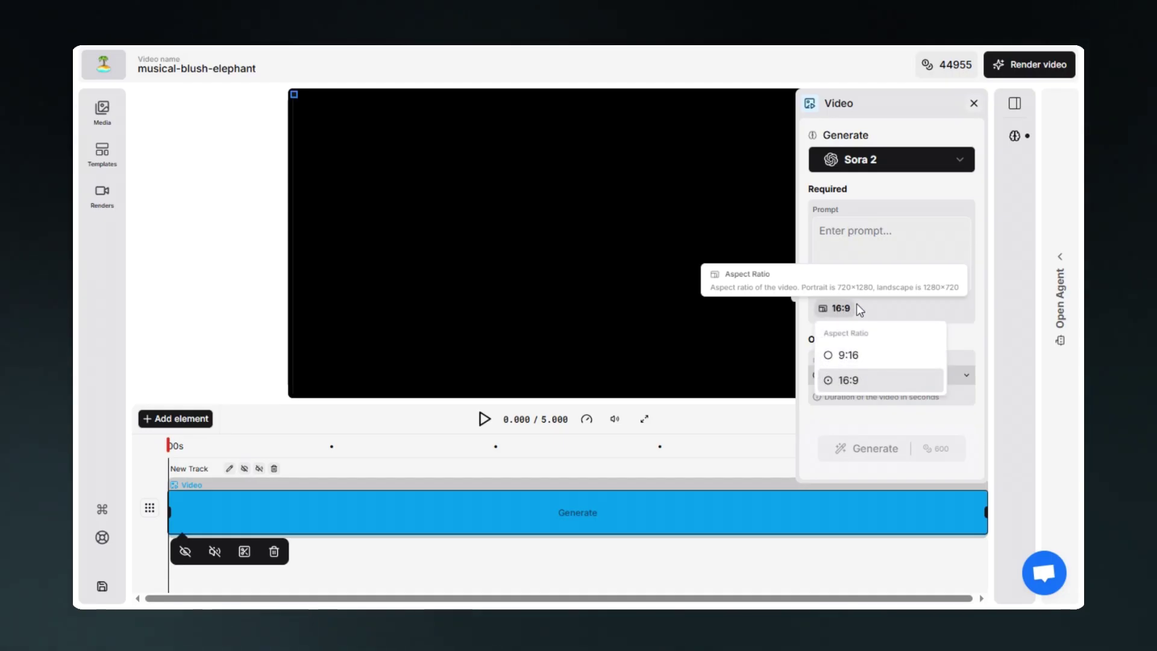
{"action": "left_click", "coordinate": [961, 334]}
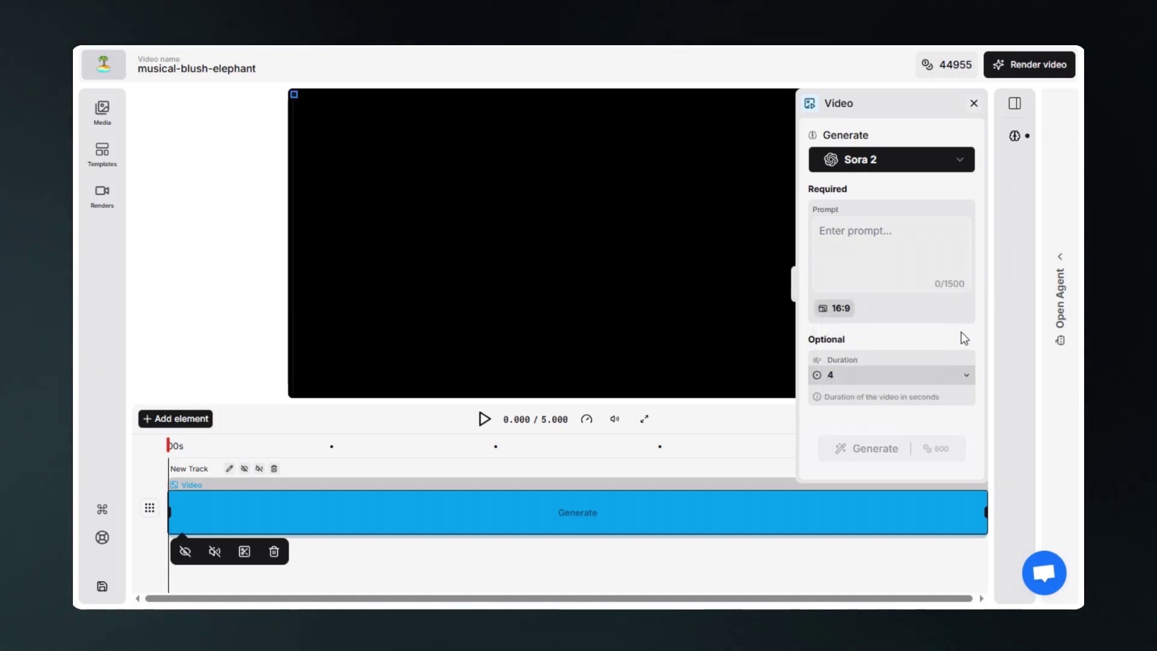
{"action": "left_click", "coordinate": [880, 379]}
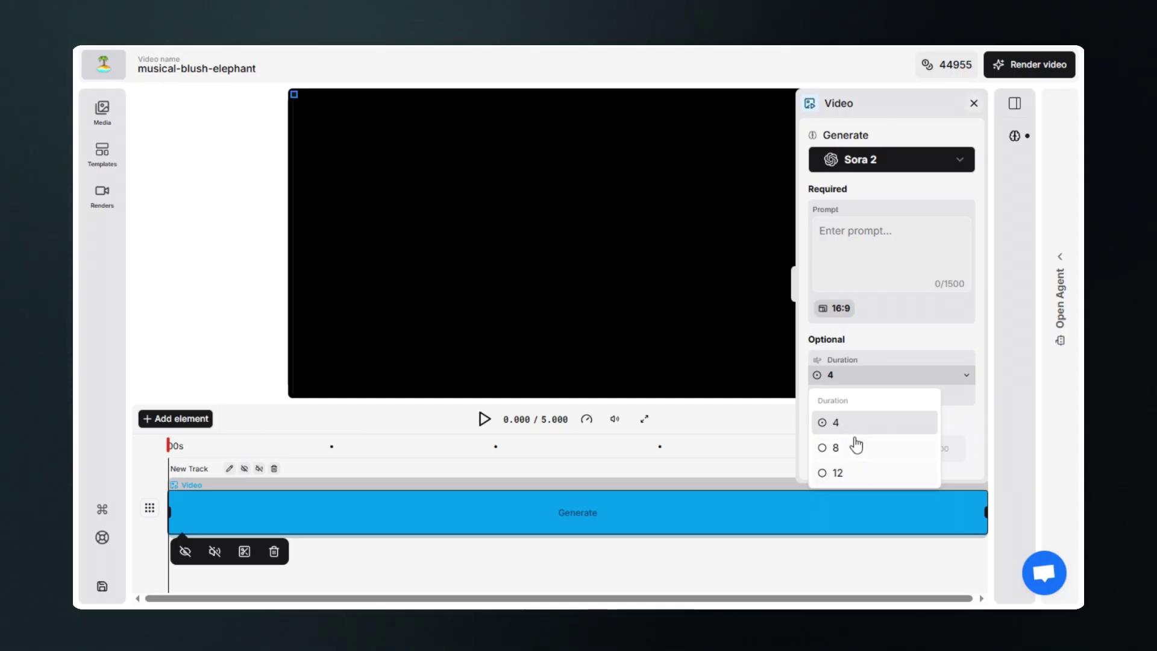
{"action": "left_click", "coordinate": [854, 474]}
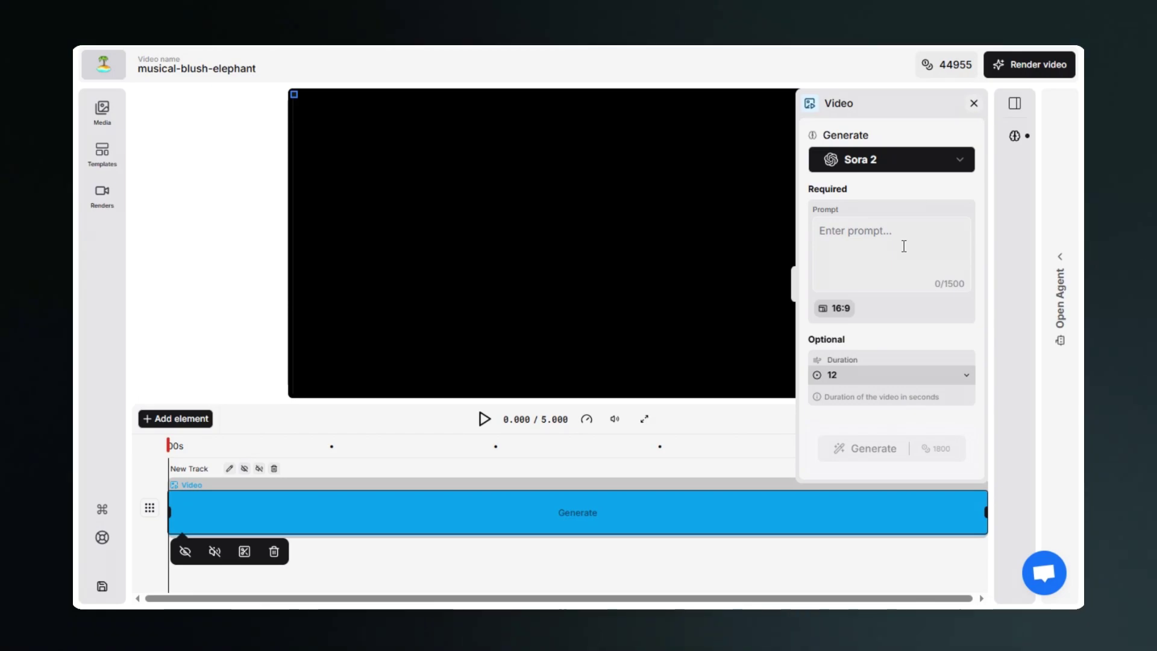
Enter the golden retriever playing in a flower garden description as the Sora 2 prompt.
{"action": "type", "text": "c"}
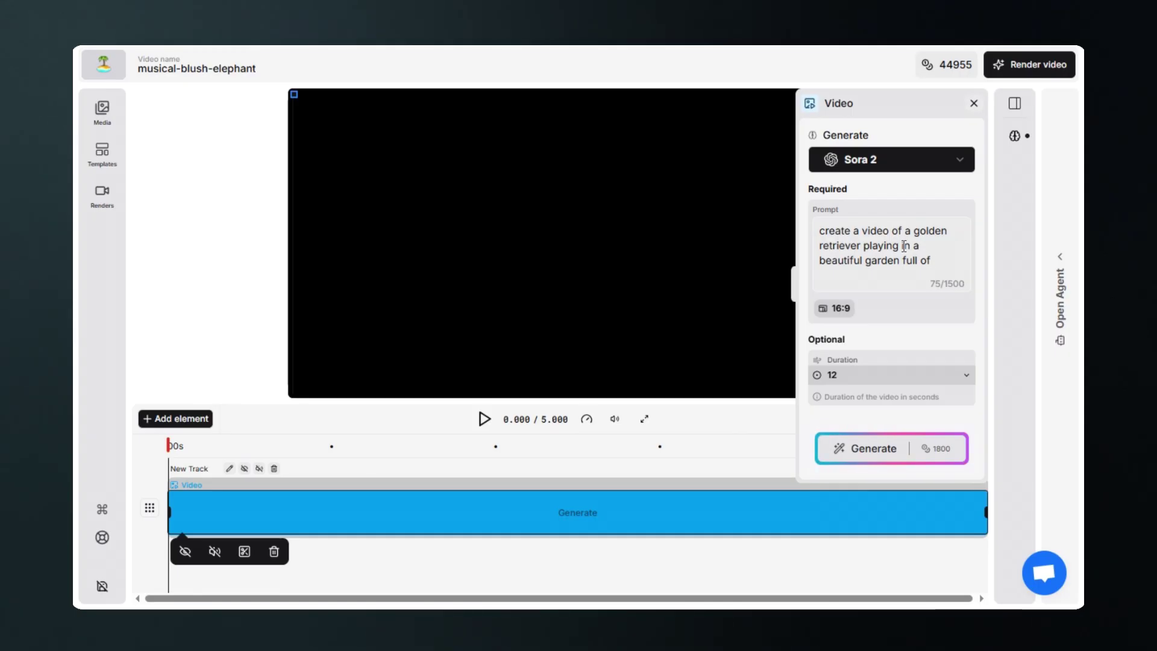
{"action": "type", "text": "s"}
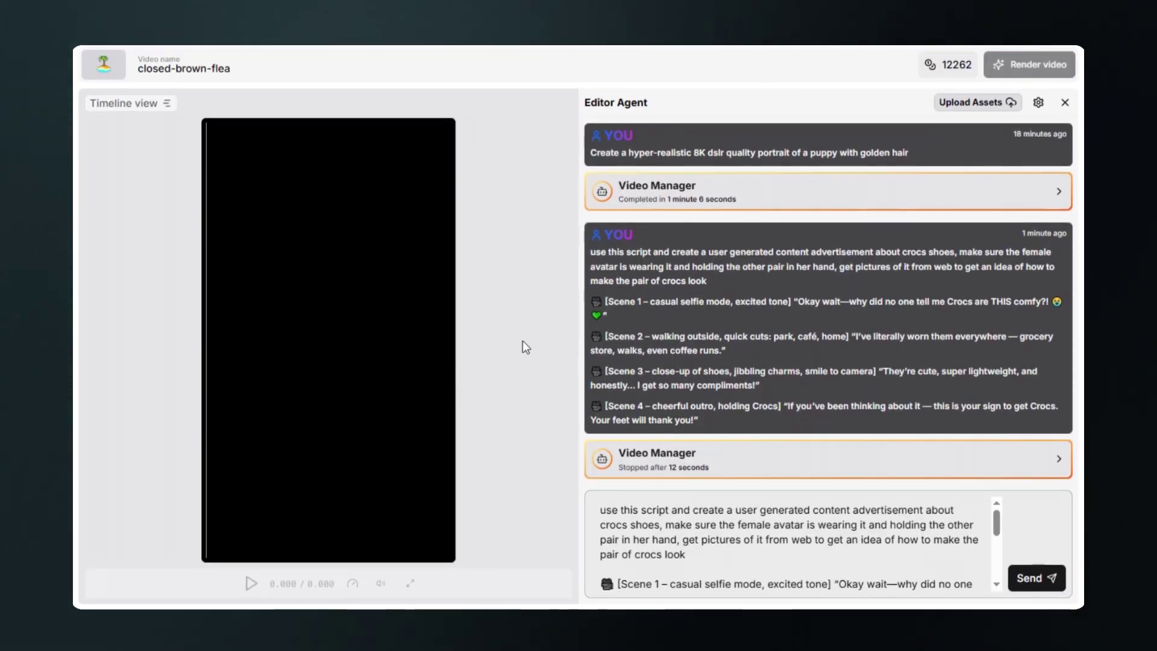
Review the Crocs user-generated ad script in the Editor Agent box and send it.
{"action": "scroll", "coordinate": [742, 552], "scroll_direction": "down", "scroll_amount": 2}
{"action": "left_click_drag", "start_coordinate": [1000, 538], "coordinate": [999, 508]}
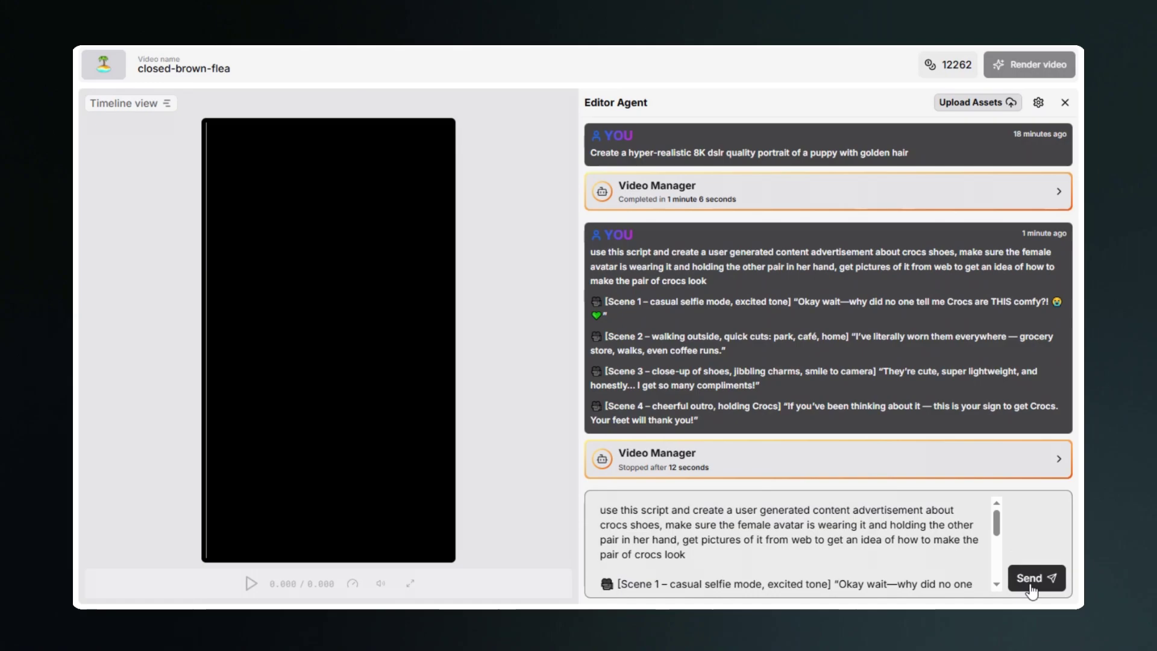
{"action": "left_click", "coordinate": [1035, 577]}
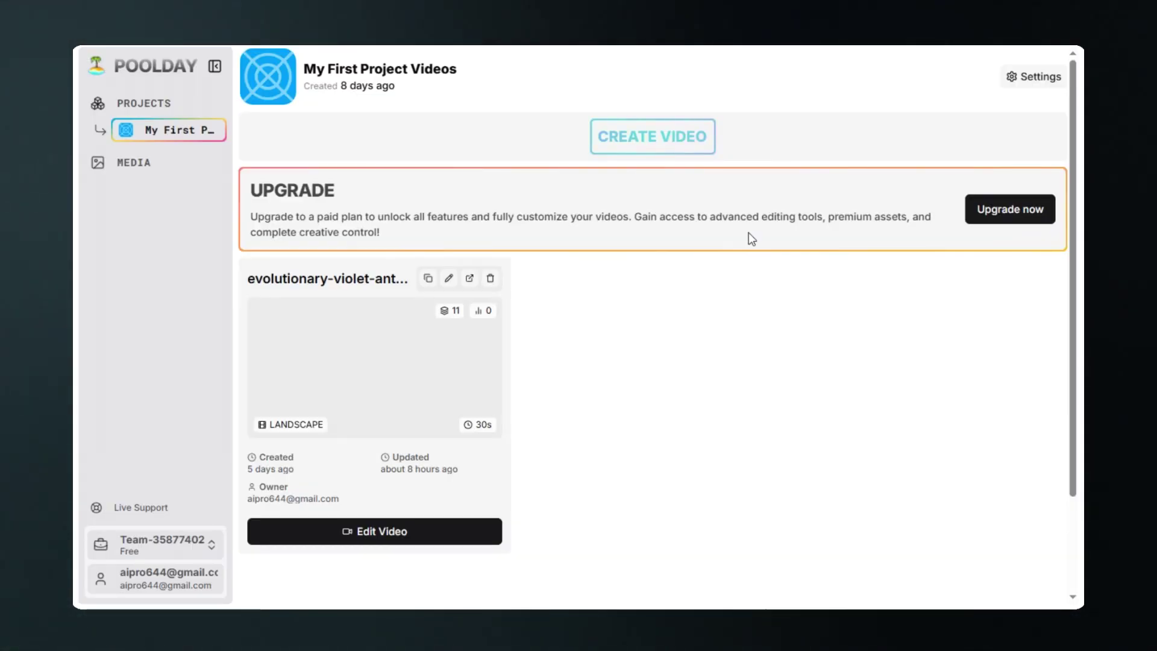
Create a new Portrait 9:16 video and send the agent the 30-second TikTok-style beauty ad prompt.
{"action": "left_click", "coordinate": [671, 155]}
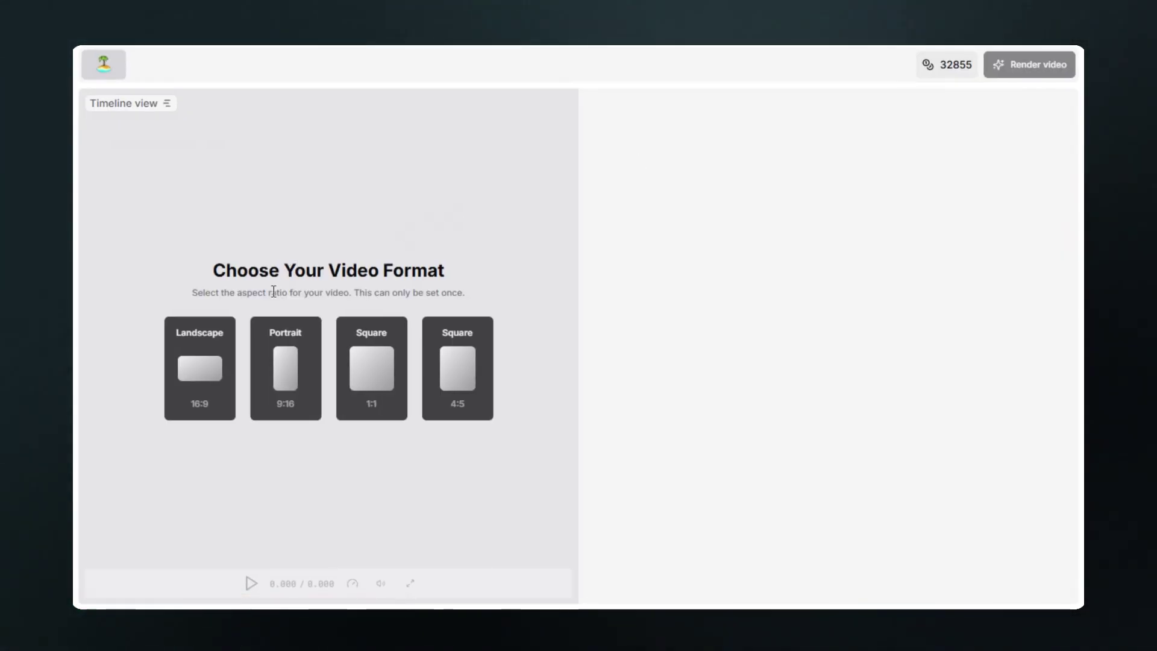
{"action": "left_click", "coordinate": [279, 363]}
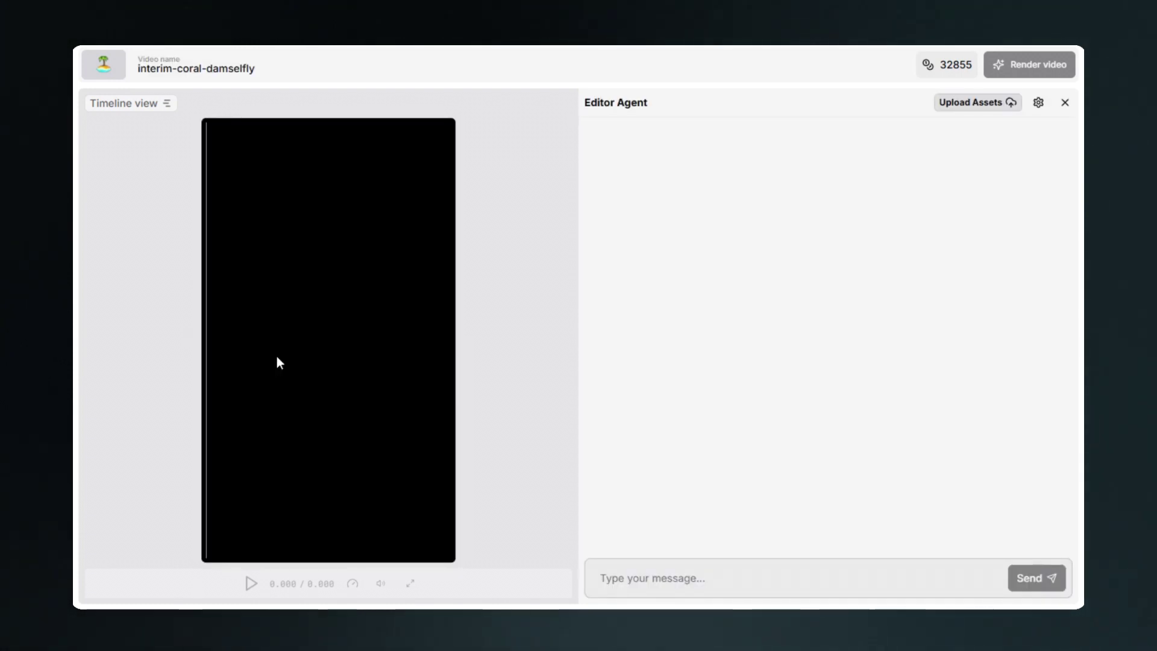
{"action": "left_click", "coordinate": [986, 103]}
{"action": "left_click", "coordinate": [986, 98]}
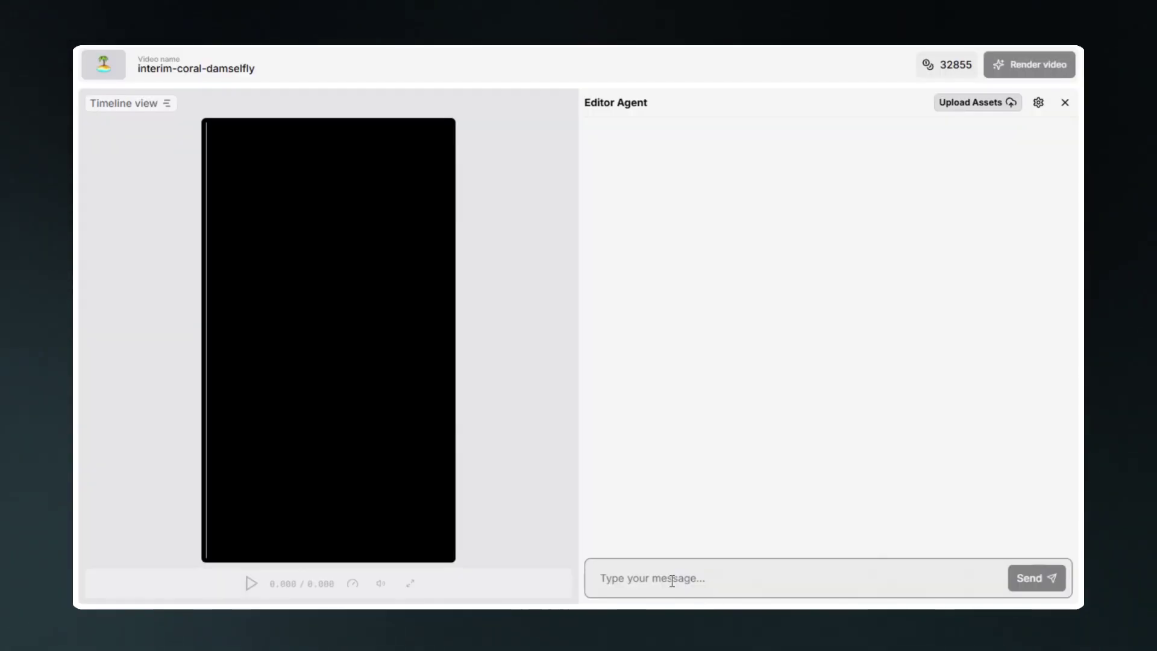
{"action": "type", "text": "30-second TikTok-style ad of a beauty product on a bathroom counter, fast jump cuts, pastel colors, energetic motion graphics, smooth camera transitions, upbeat music vibe, close-up on textures, text popping up with playful animations, Horizontal size video"}
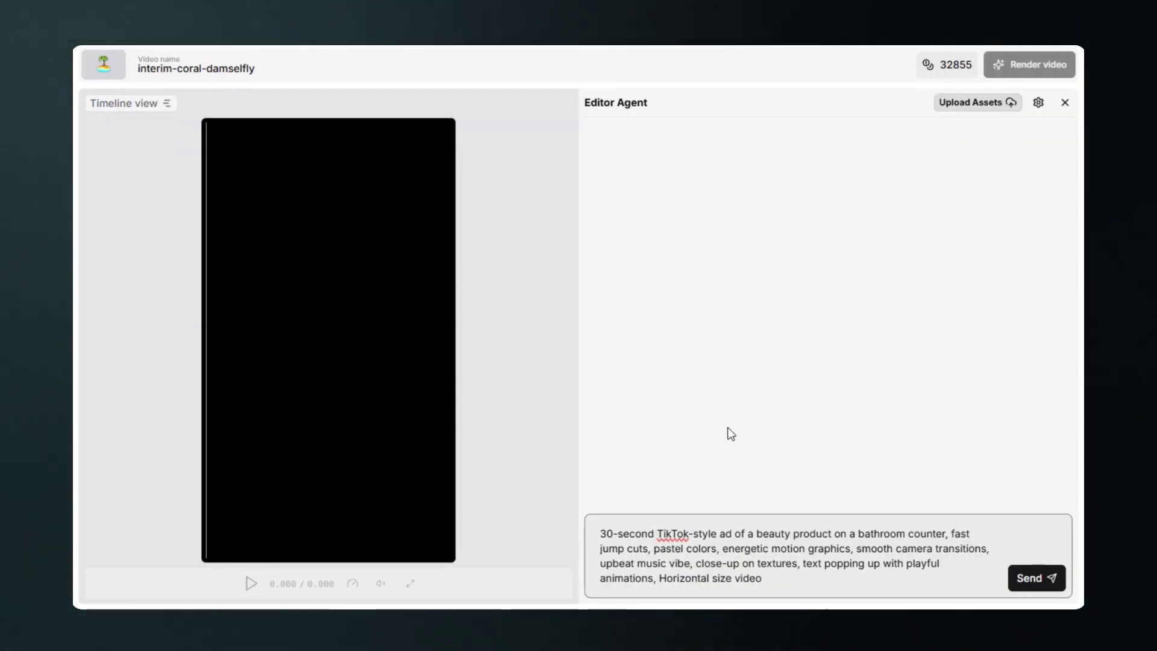
{"action": "key", "text": "Return"}
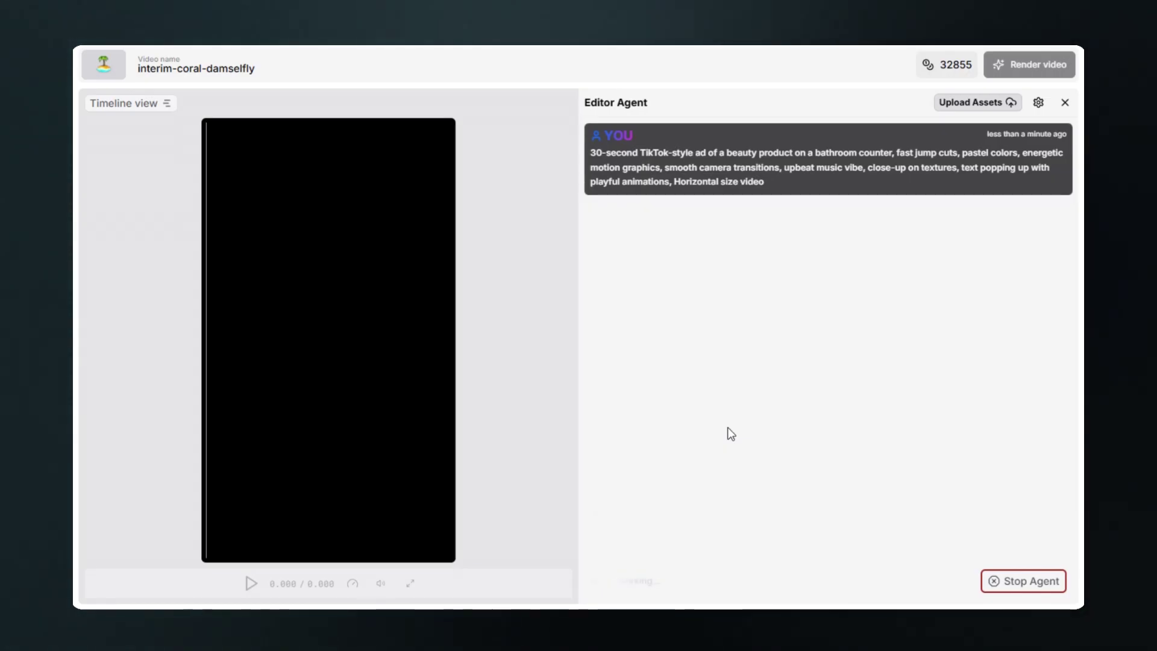